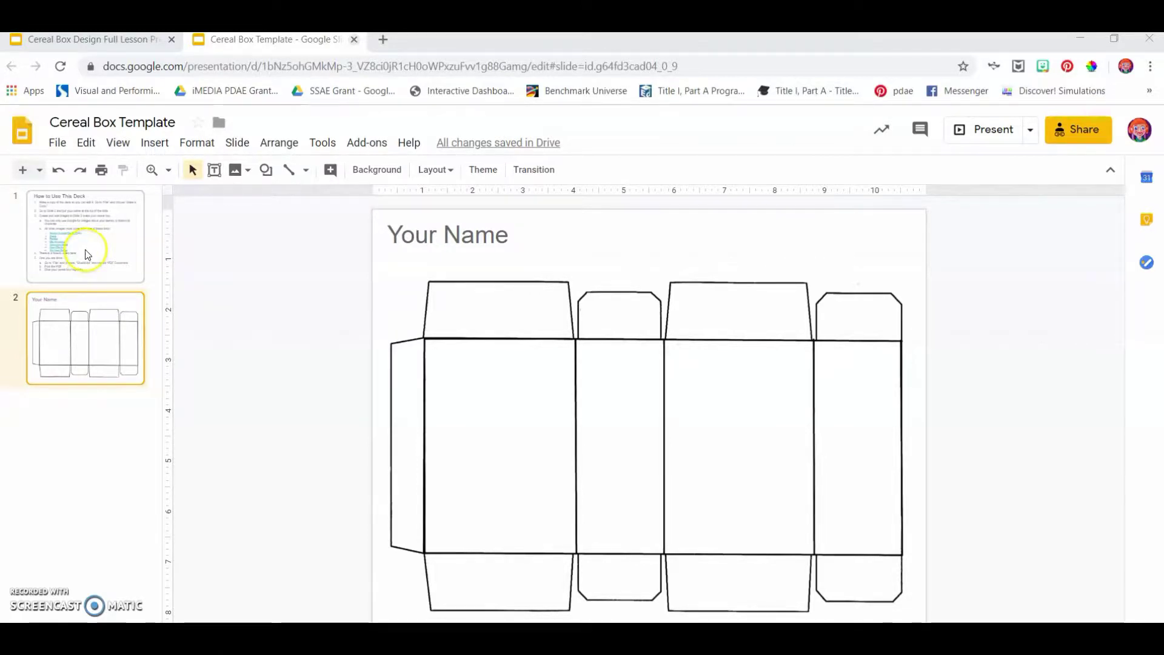
Step: Show slide 1, the 'How to Use This Deck' instruction slide
click(88, 254)
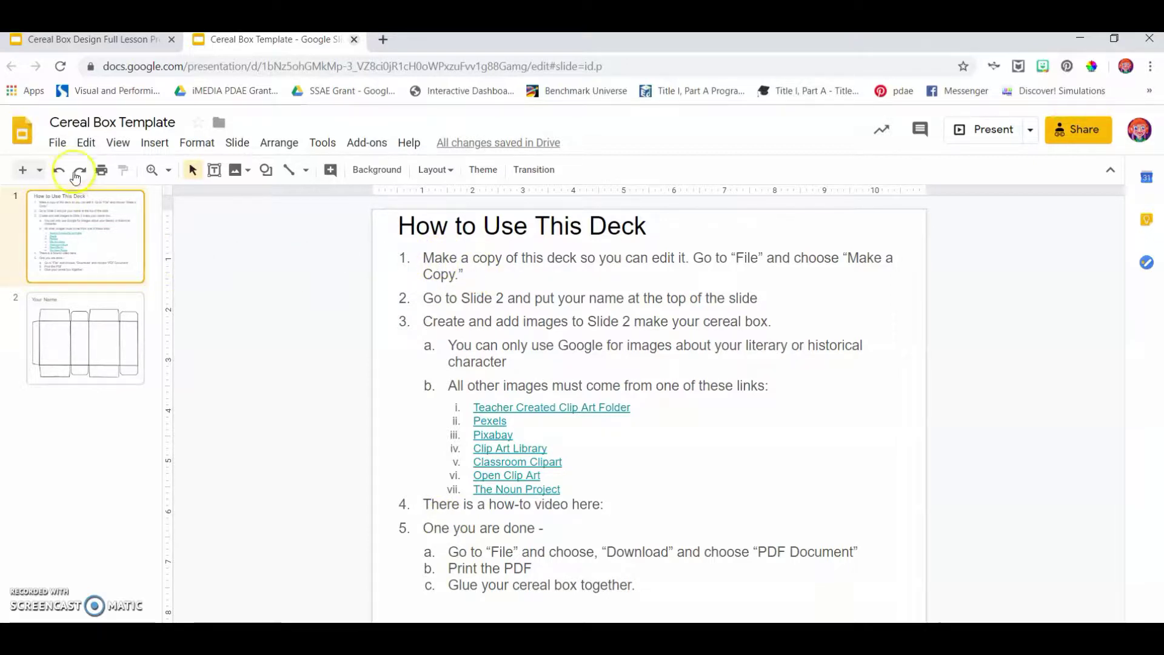
Step: Make a copy of the Cereal Box Template deck and view its slide 2 box net
click(59, 148)
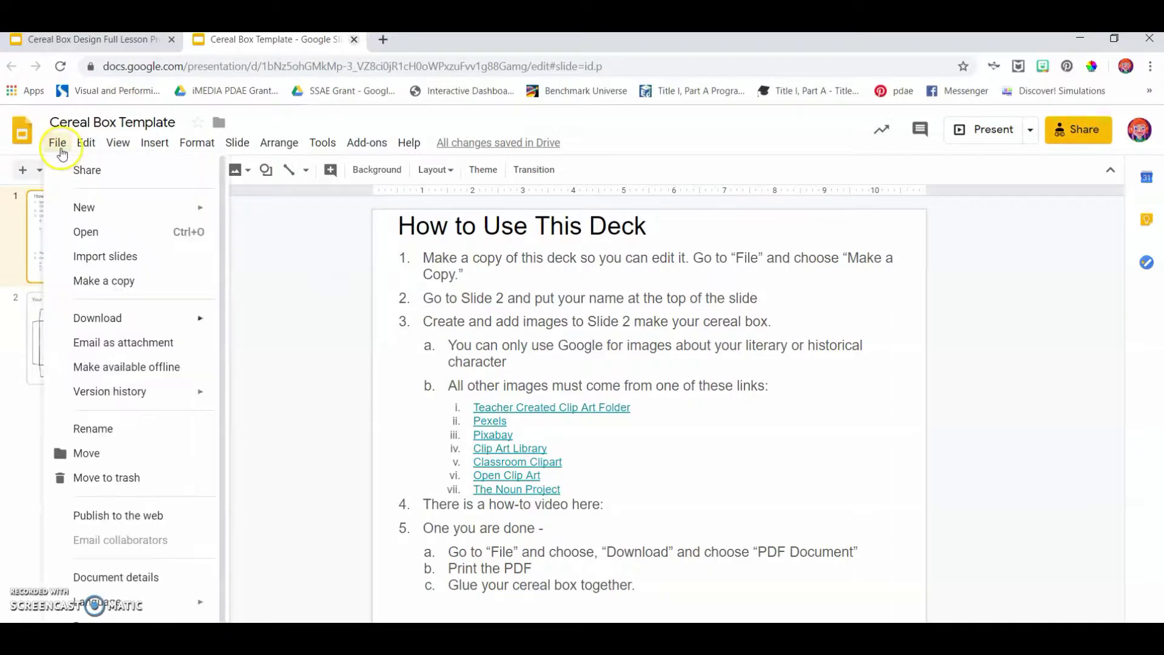
click(108, 282)
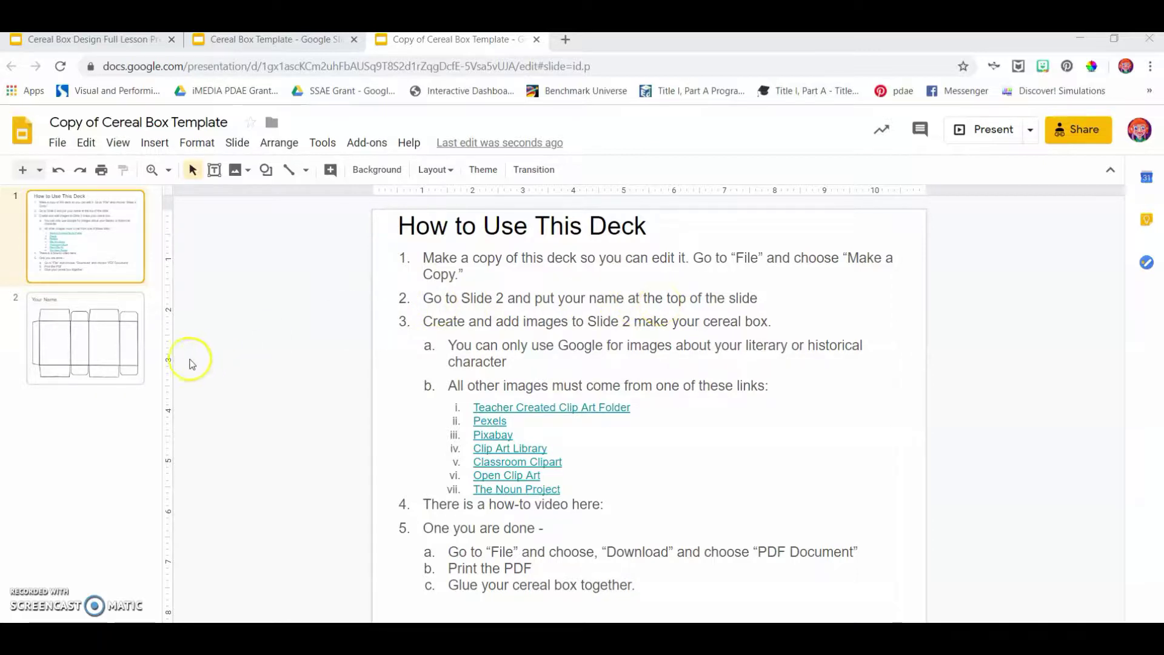
click(93, 355)
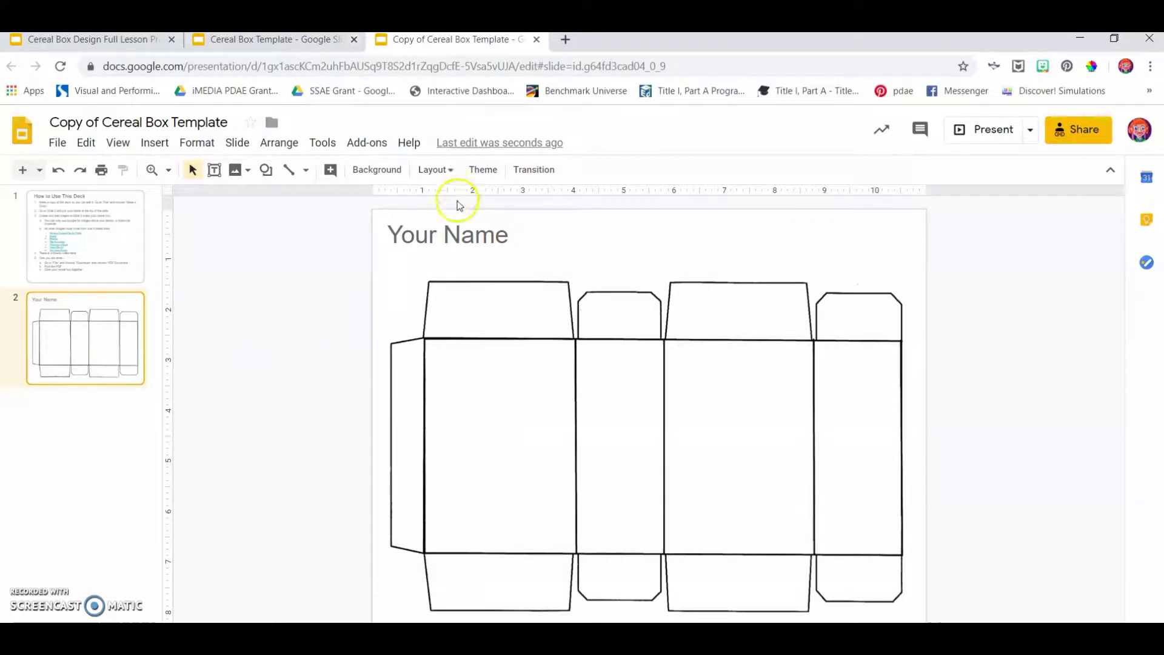
Step: Replace the 'Your Name' title with 'Auntie Mame', then return to the instructions slide
triple_click(455, 235)
text(Auntie Mame)
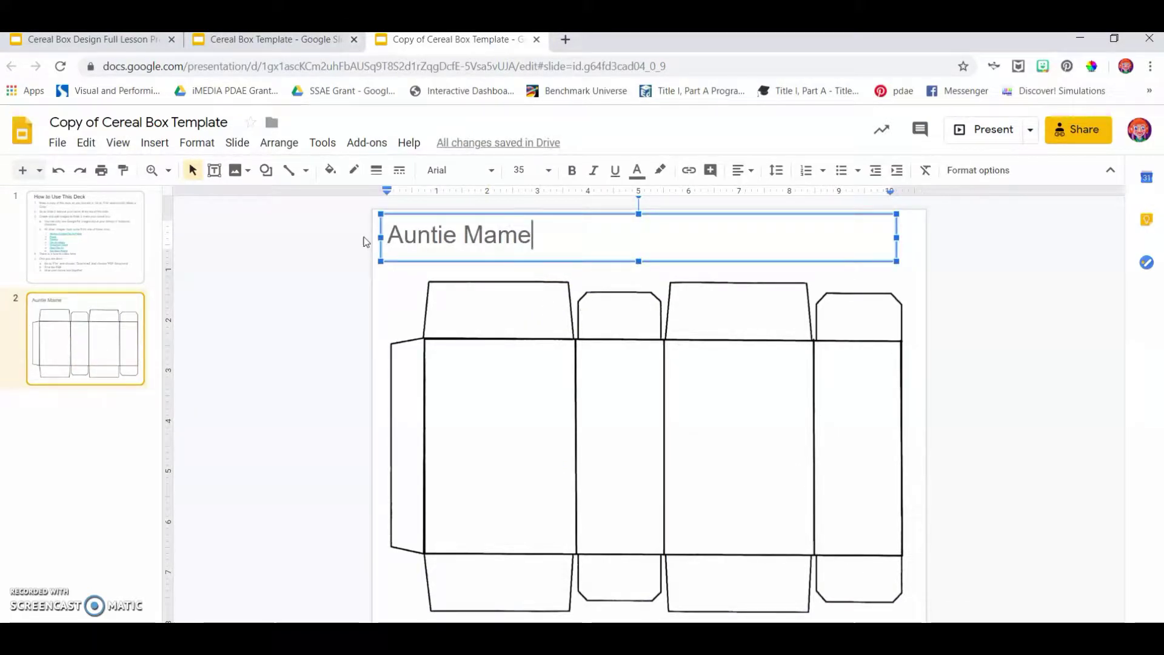
click(413, 237)
click(107, 262)
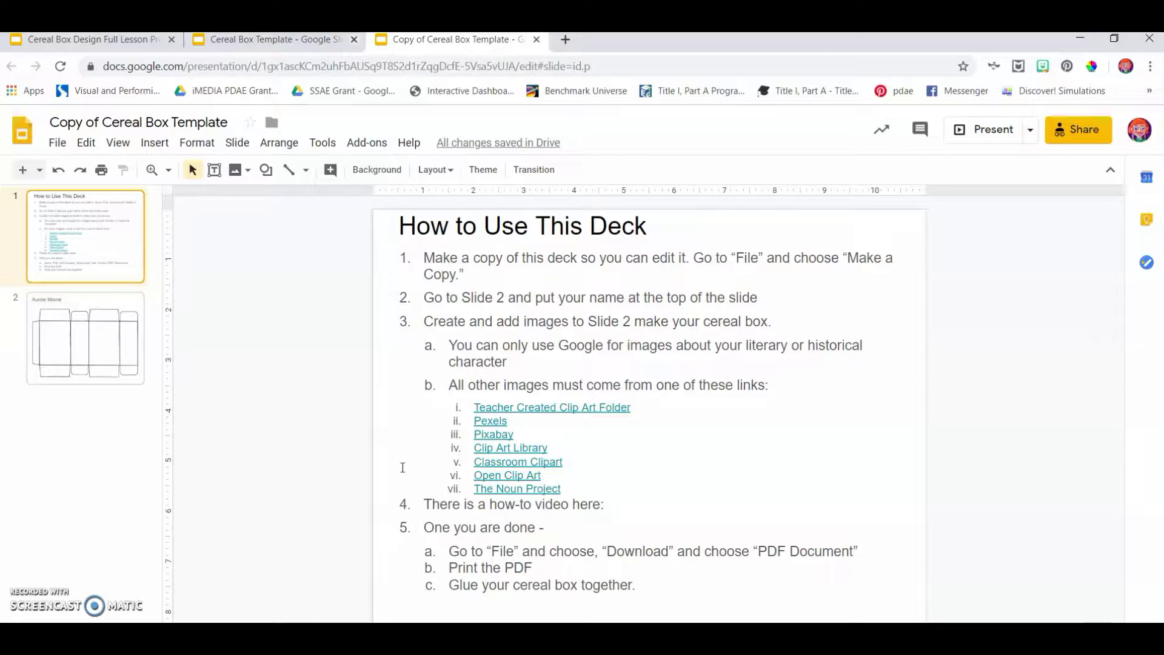
key(Down)
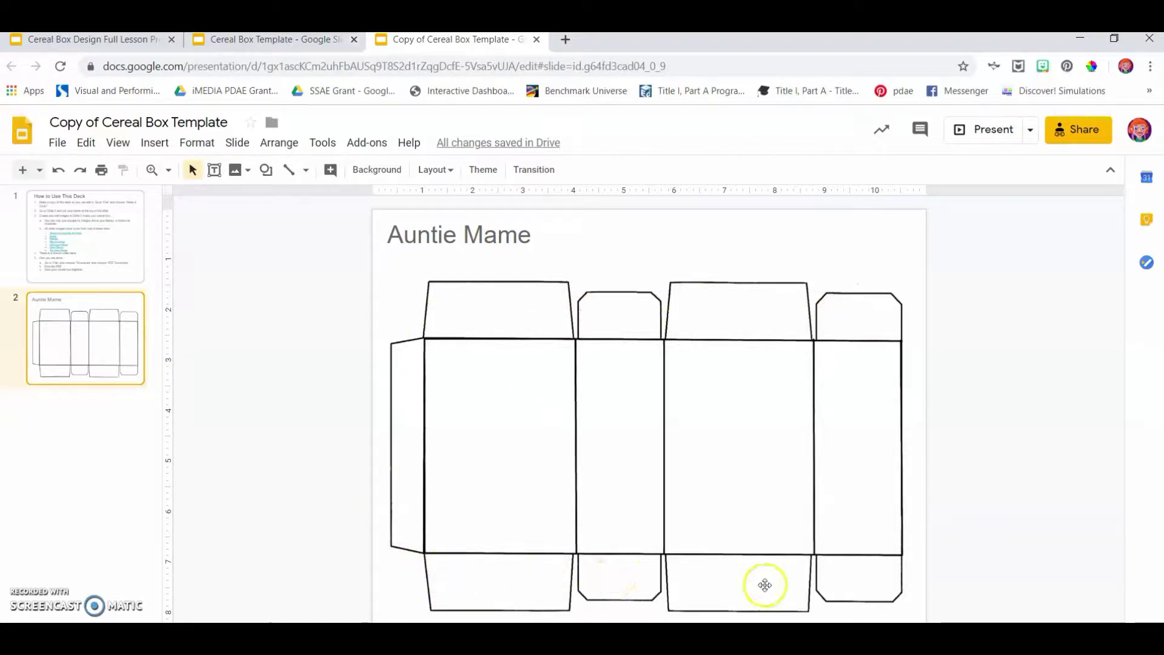
Step: Move back to the instructions slide, then reopen the Auntie Mame box slide
key(Up)
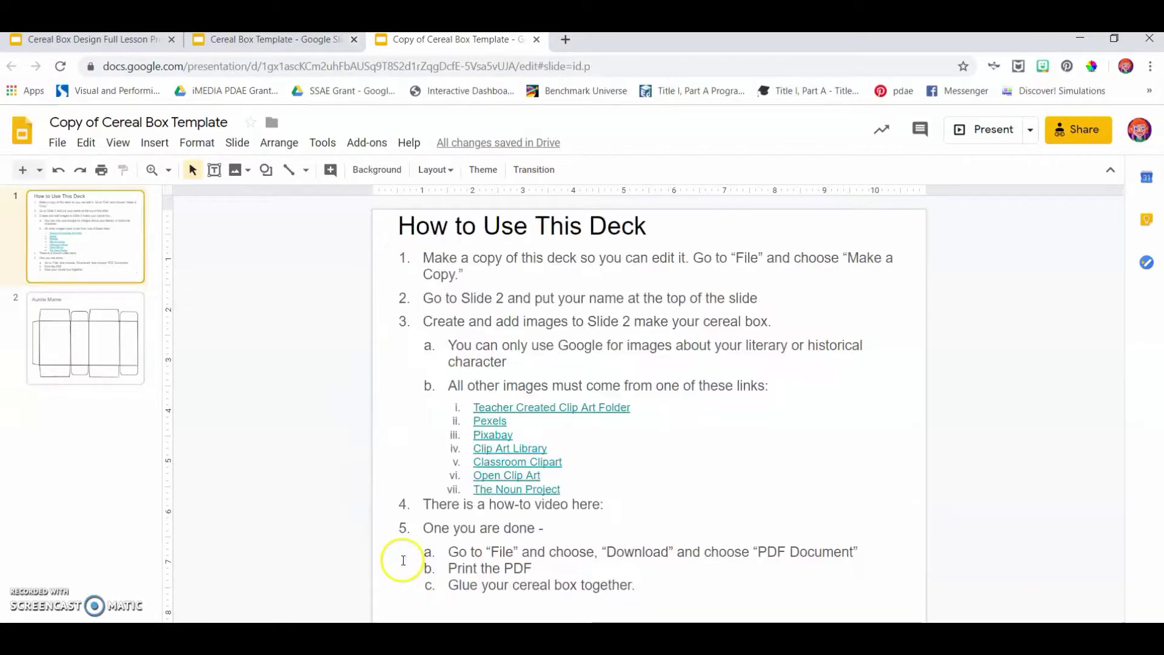
click(71, 358)
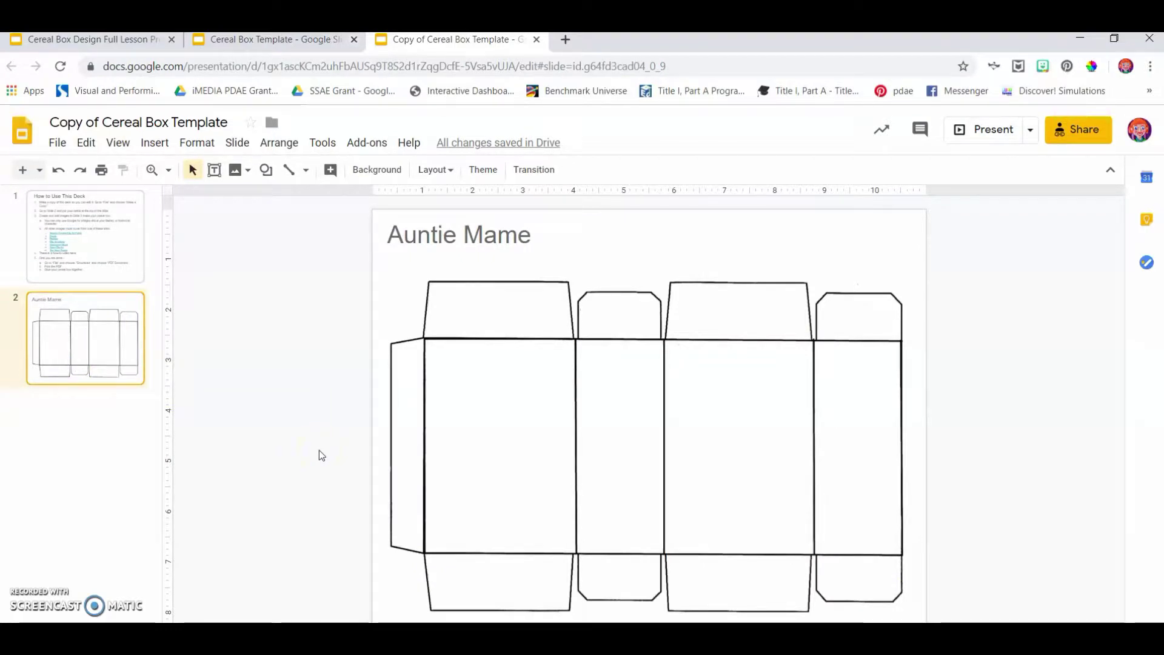
click(363, 462)
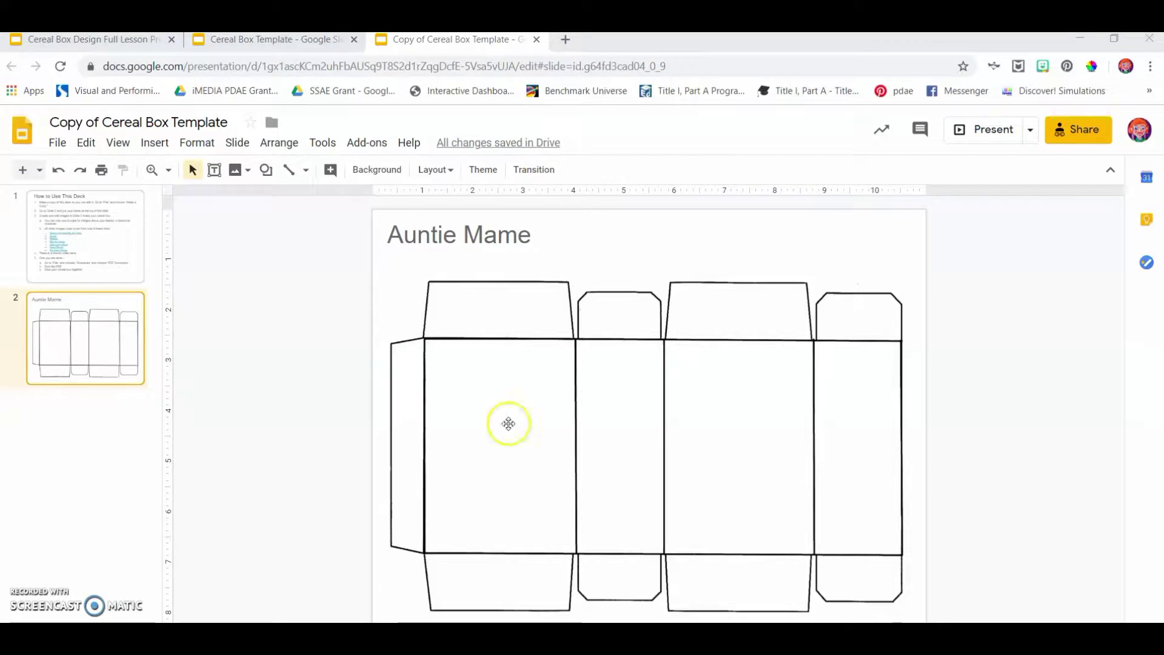
Step: Draw a rectangle over the cereal box's front panel
click(266, 173)
mouse_move(338, 199)
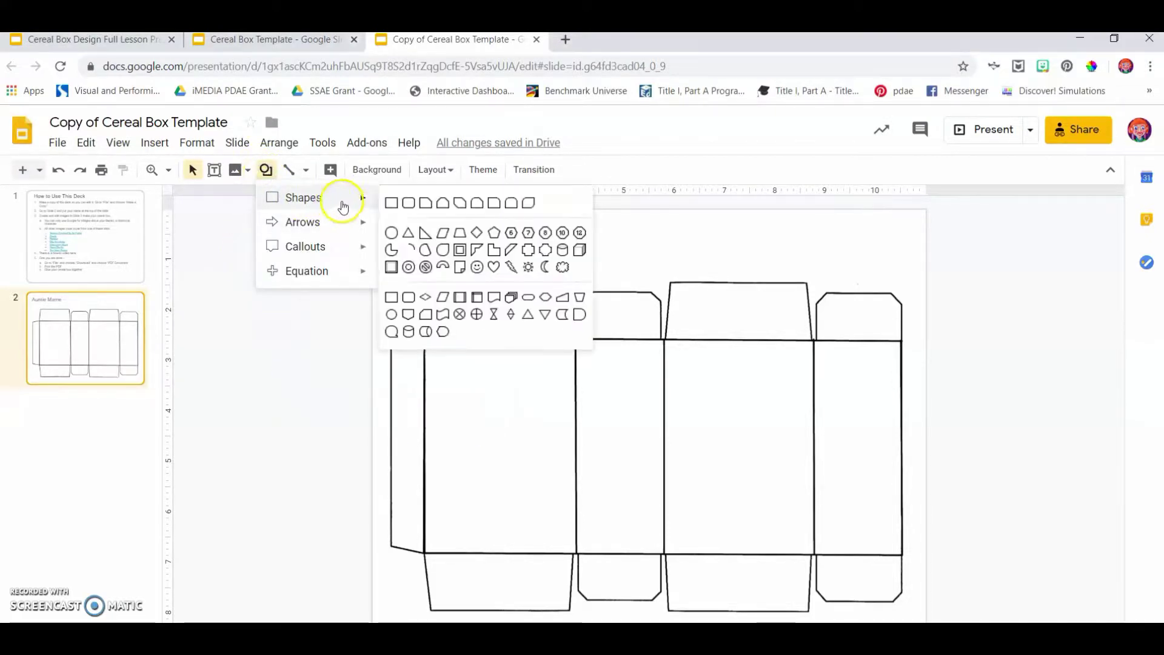
click(395, 202)
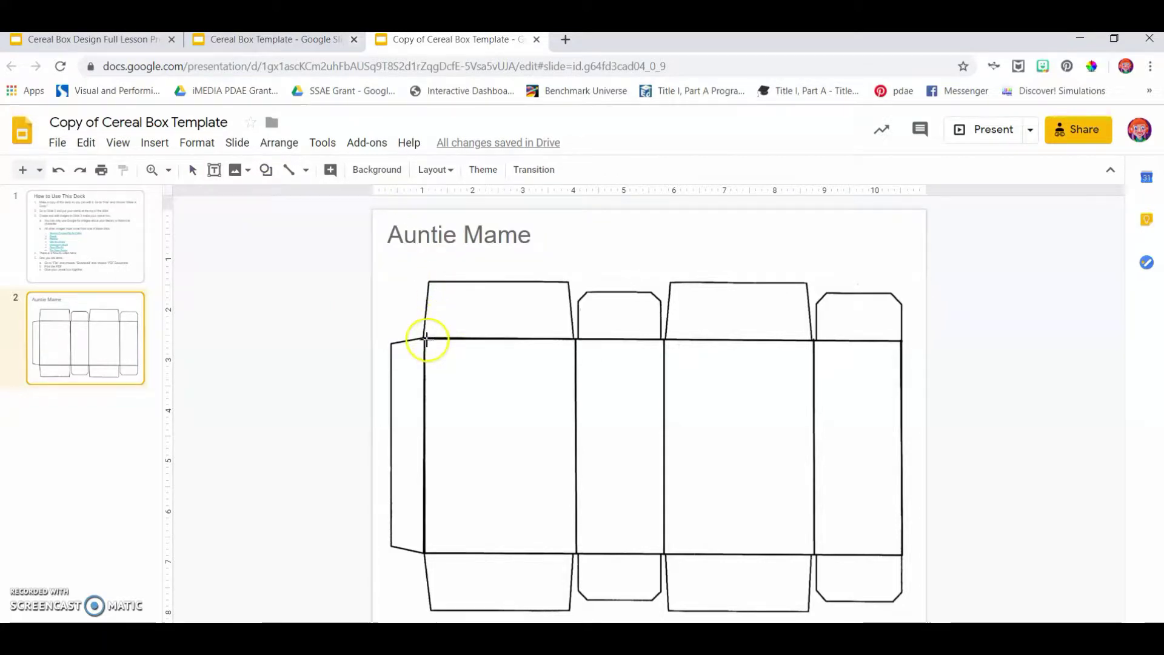
mouse_move(424, 338)
mouse_down()
mouse_move(493, 486)
mouse_move(574, 548)
mouse_move(612, 554)
mouse_move(576, 553)
mouse_up()
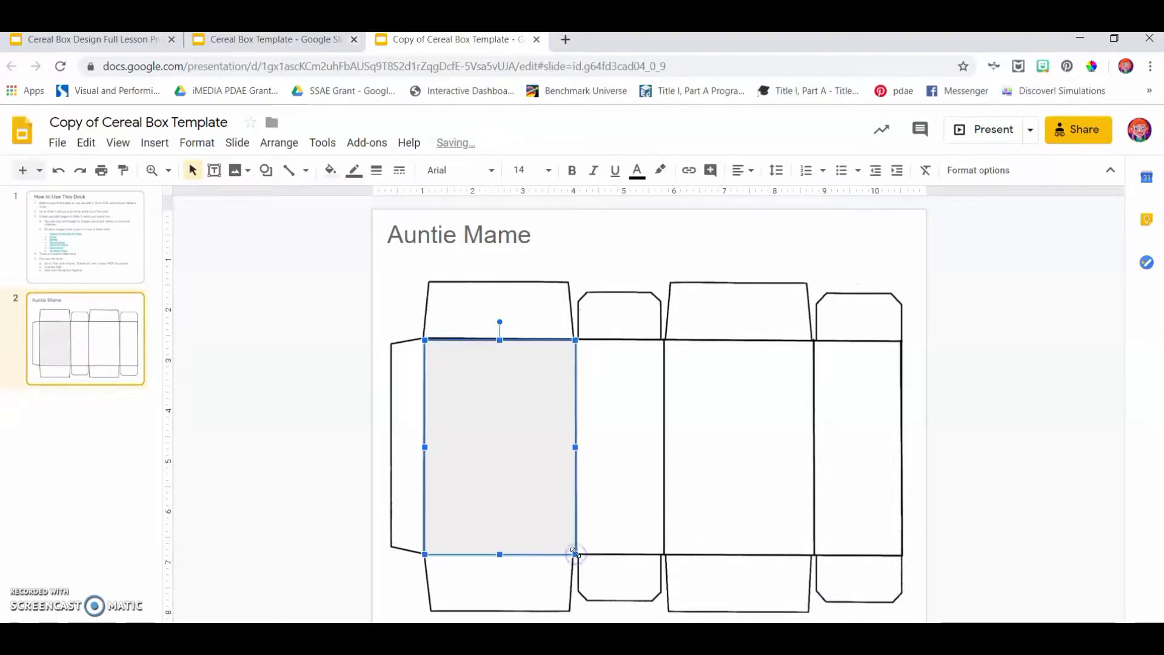
Step: Give the rectangle light blue 3 fill and light cornflower blue 3 border, widened across the middle band
click(331, 170)
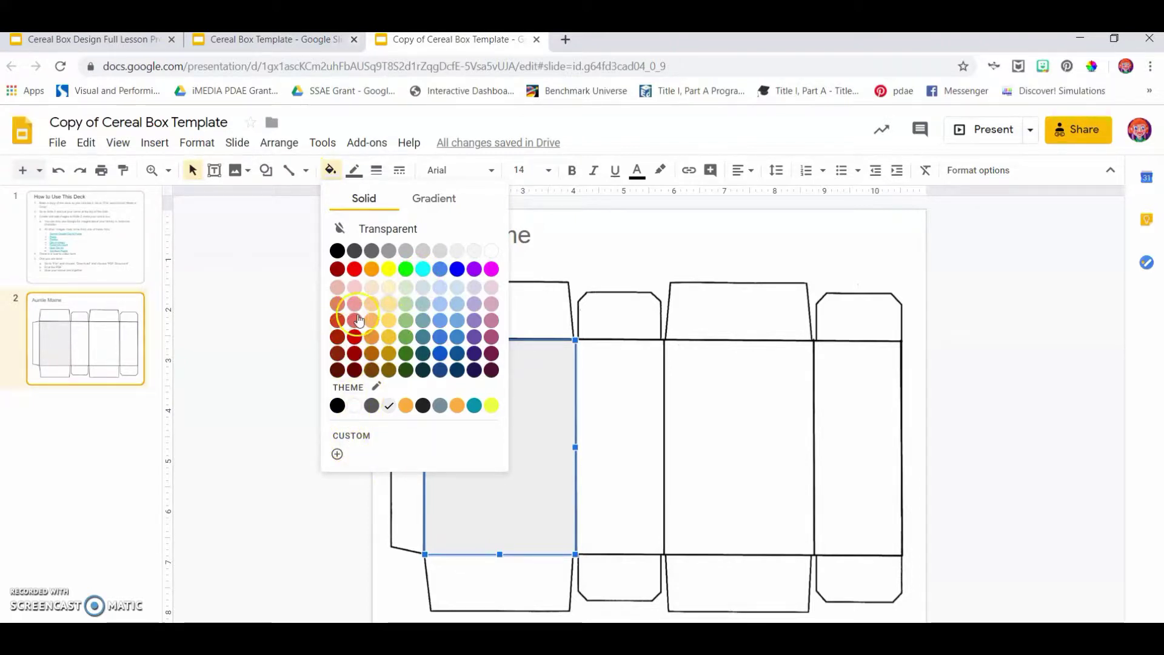
click(463, 293)
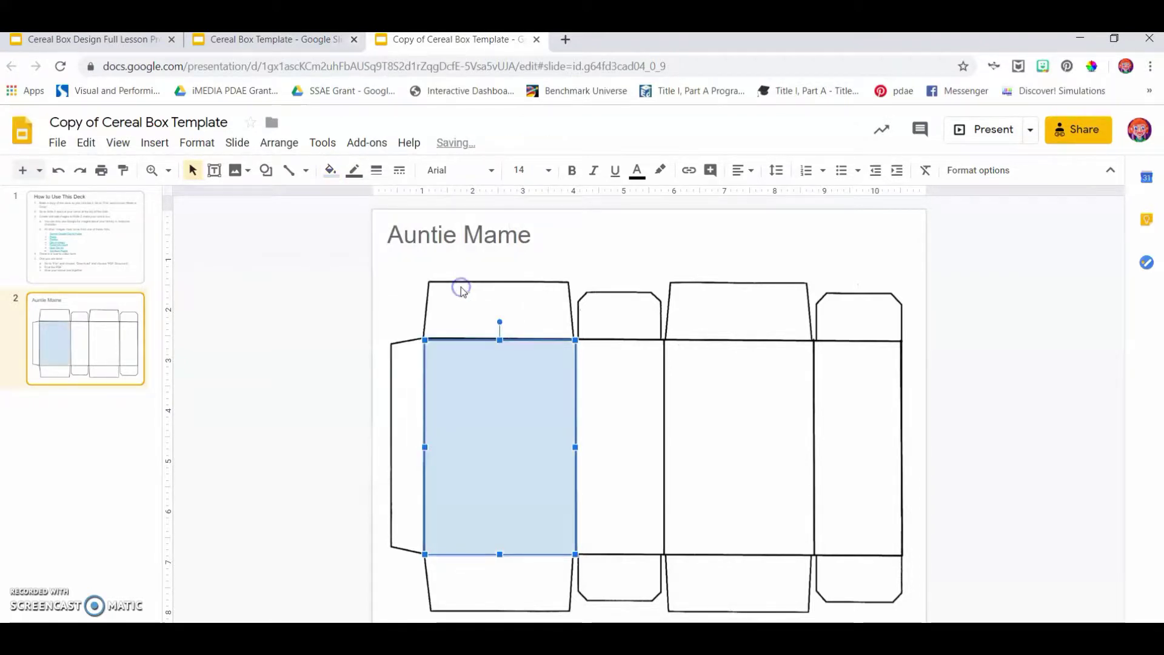
click(357, 175)
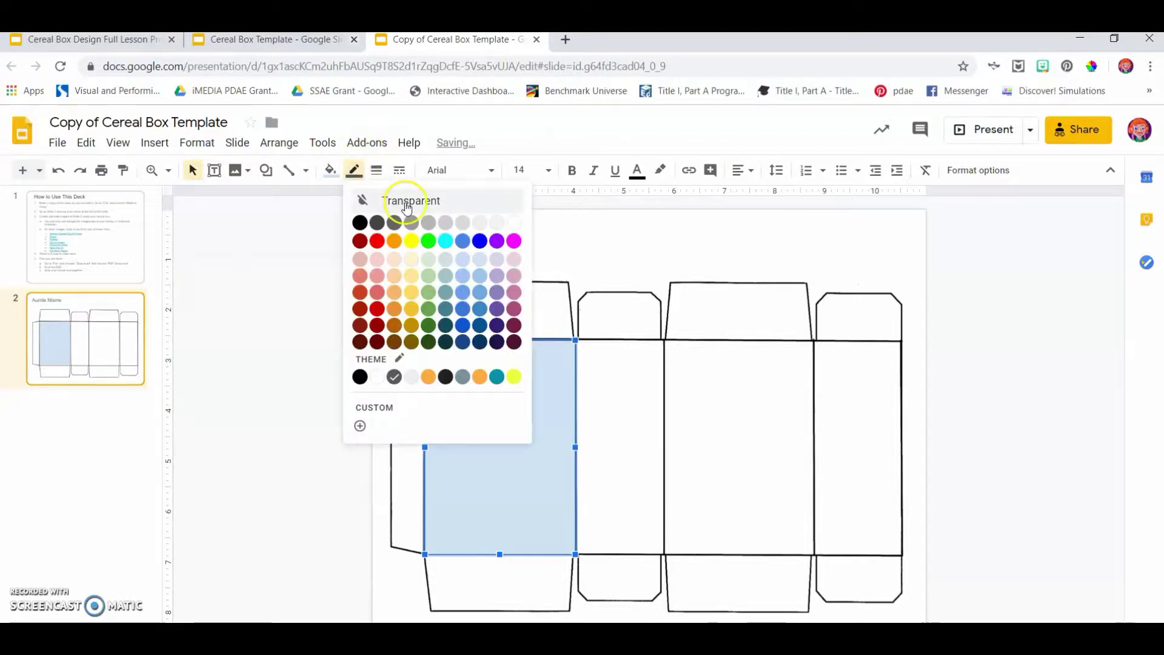
click(463, 267)
click(631, 442)
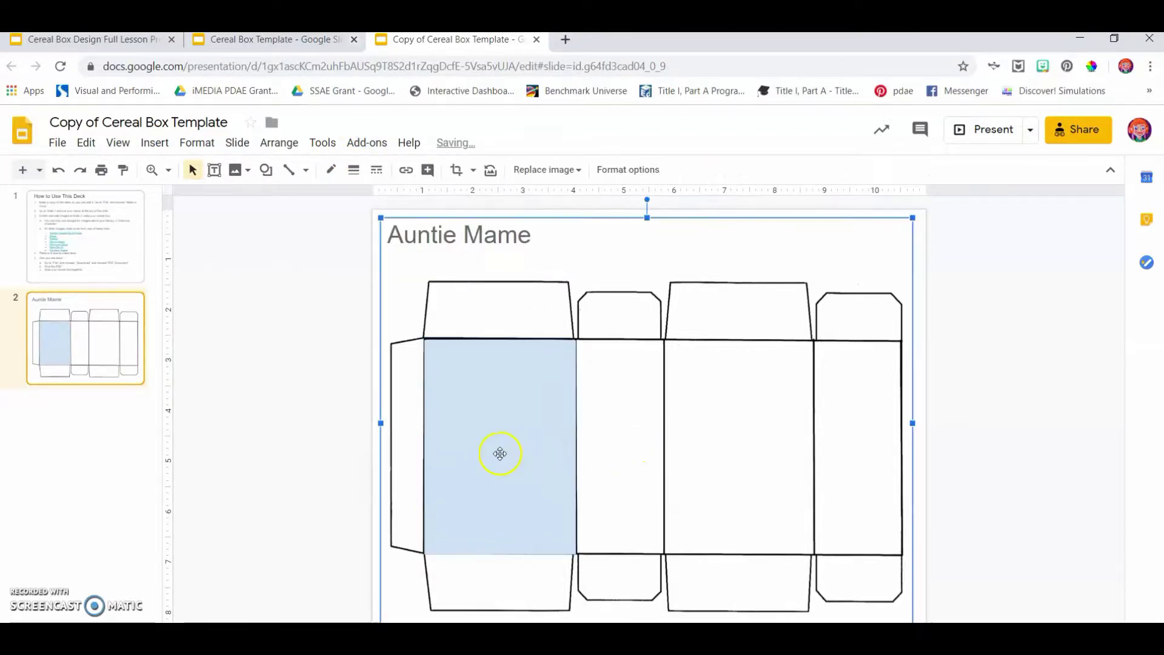
click(500, 453)
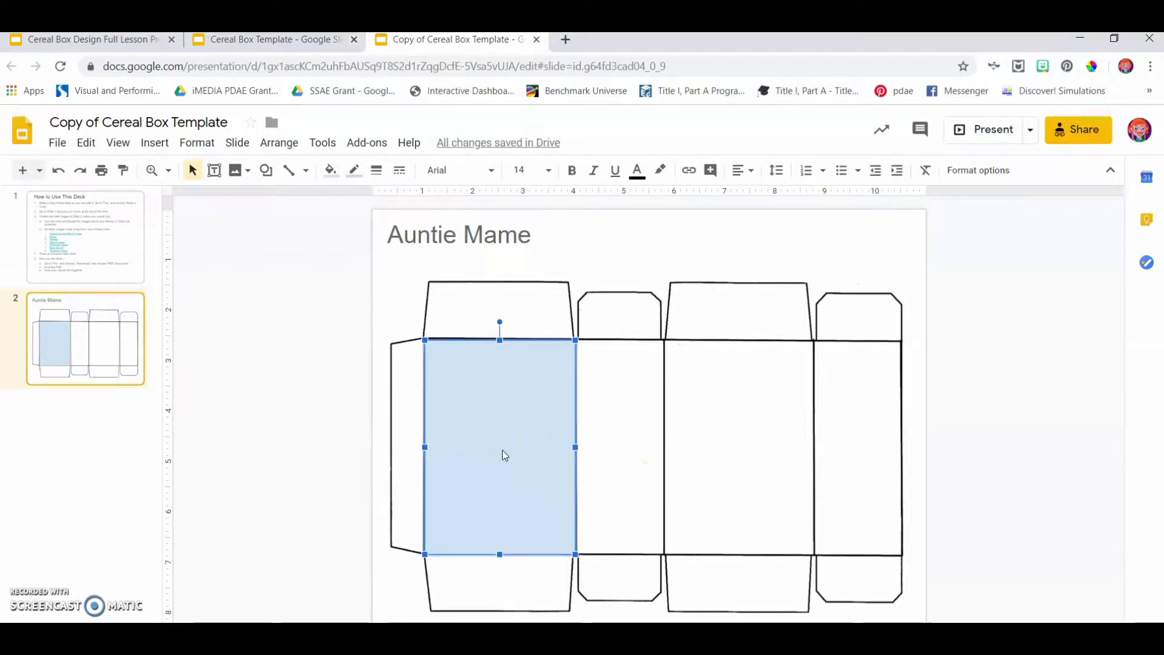
key(ctrl+z)
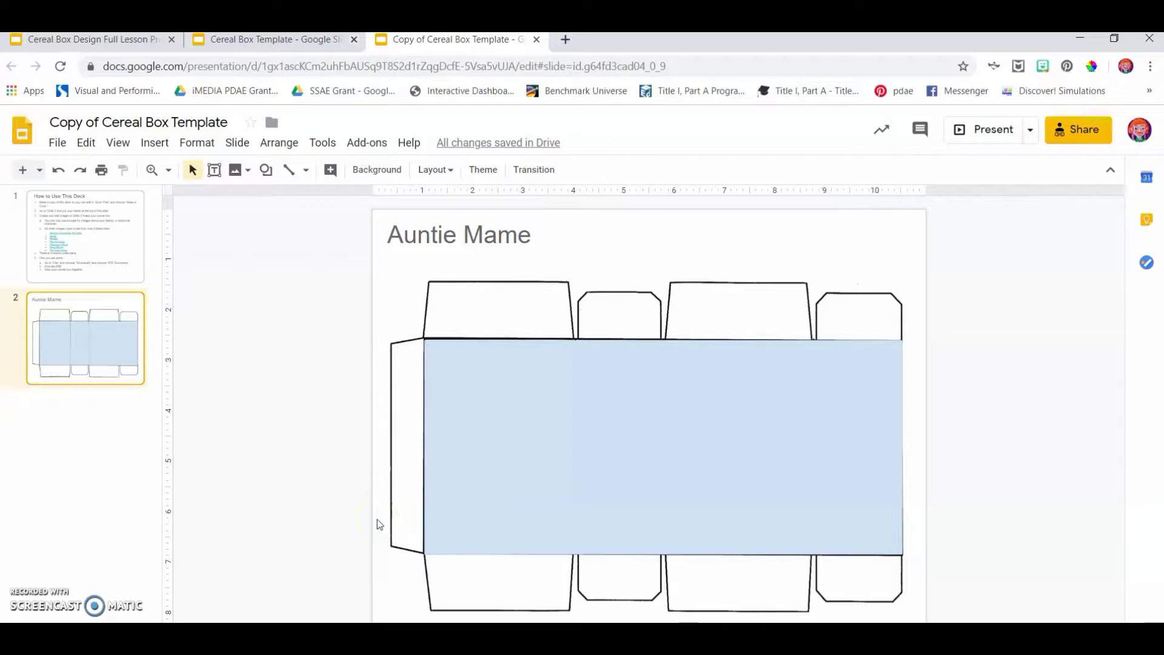
Step: Move the Auntie Mame picture onto the box panel, then return to the instructions slide's links
click(100, 261)
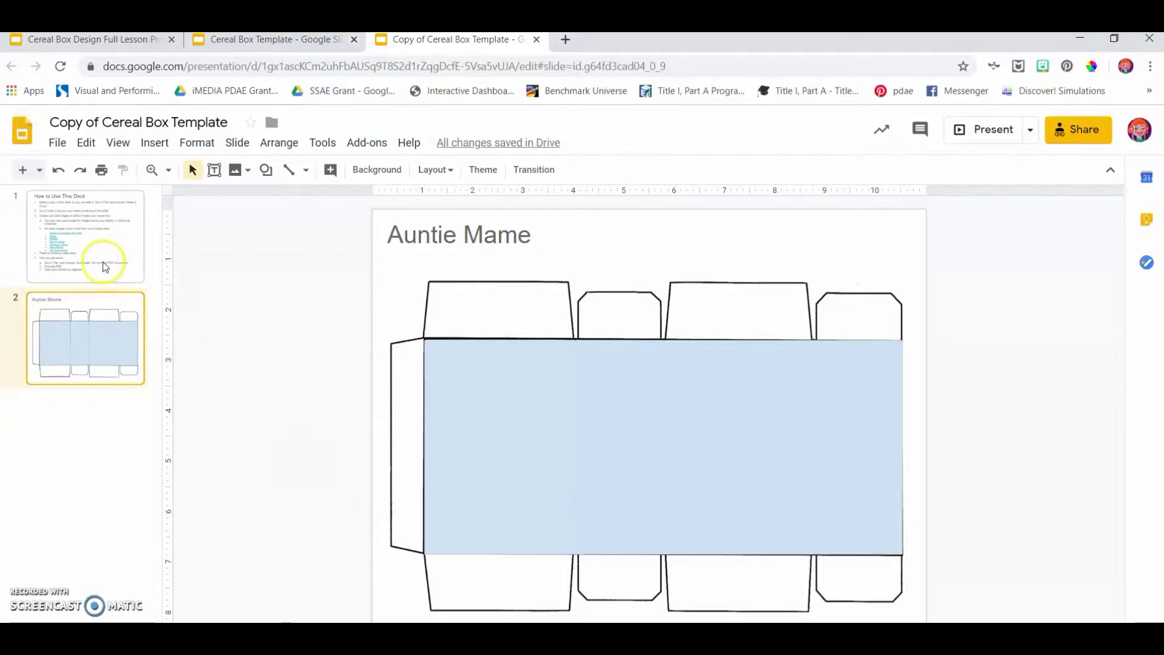
click(465, 381)
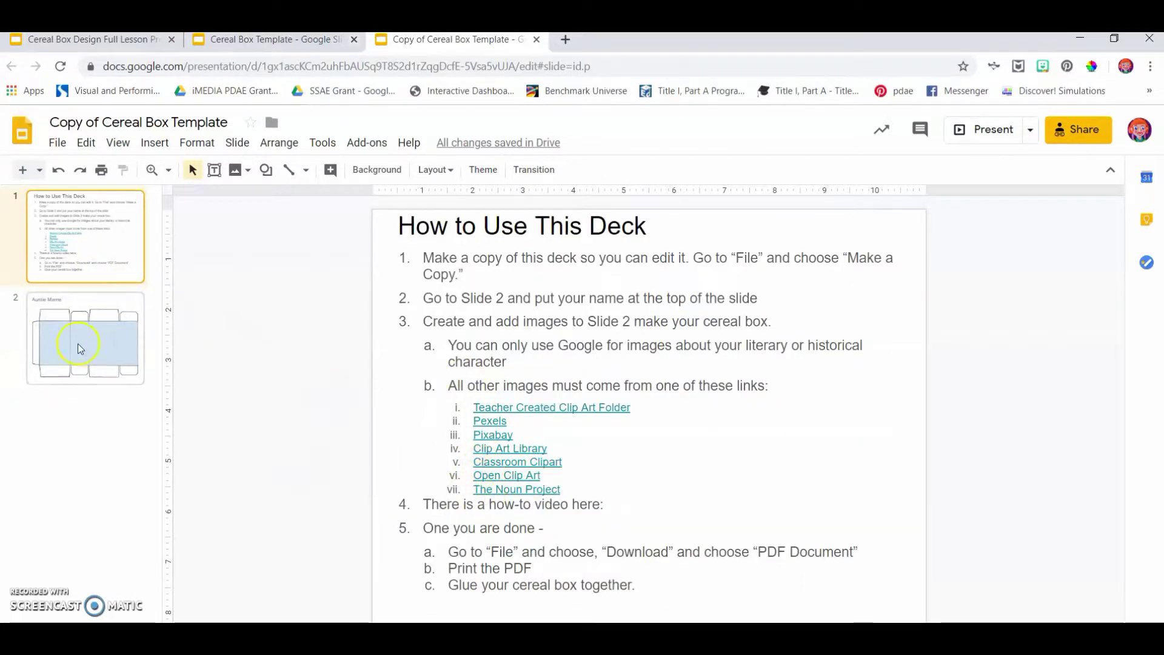
click(91, 348)
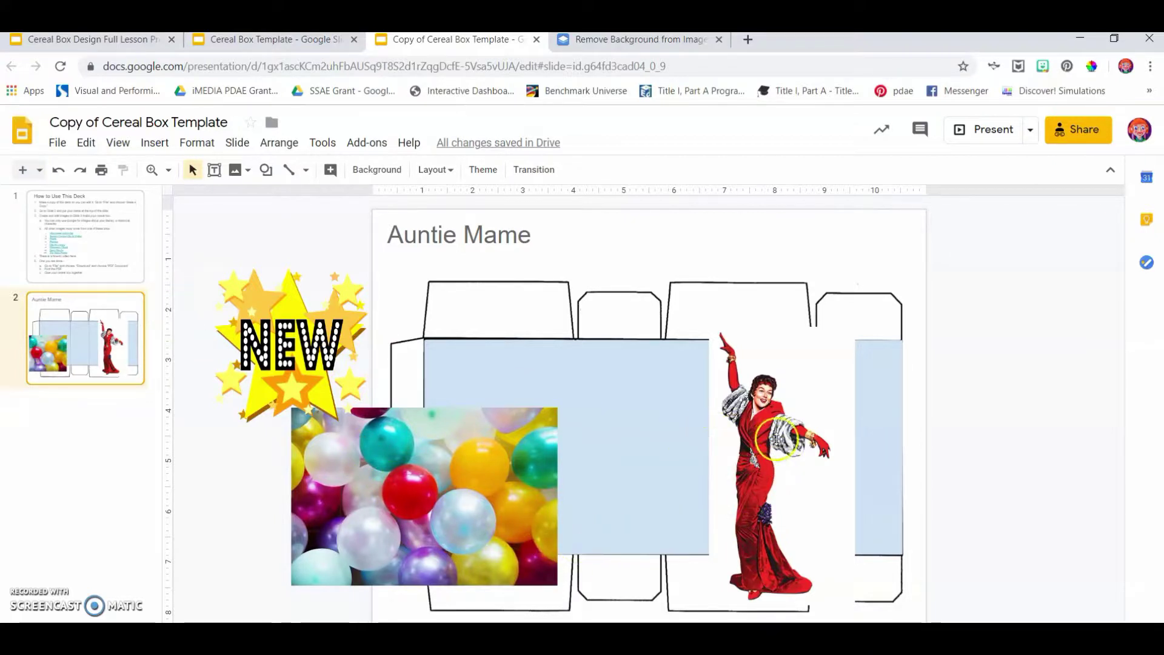
drag(777, 437, 701, 412)
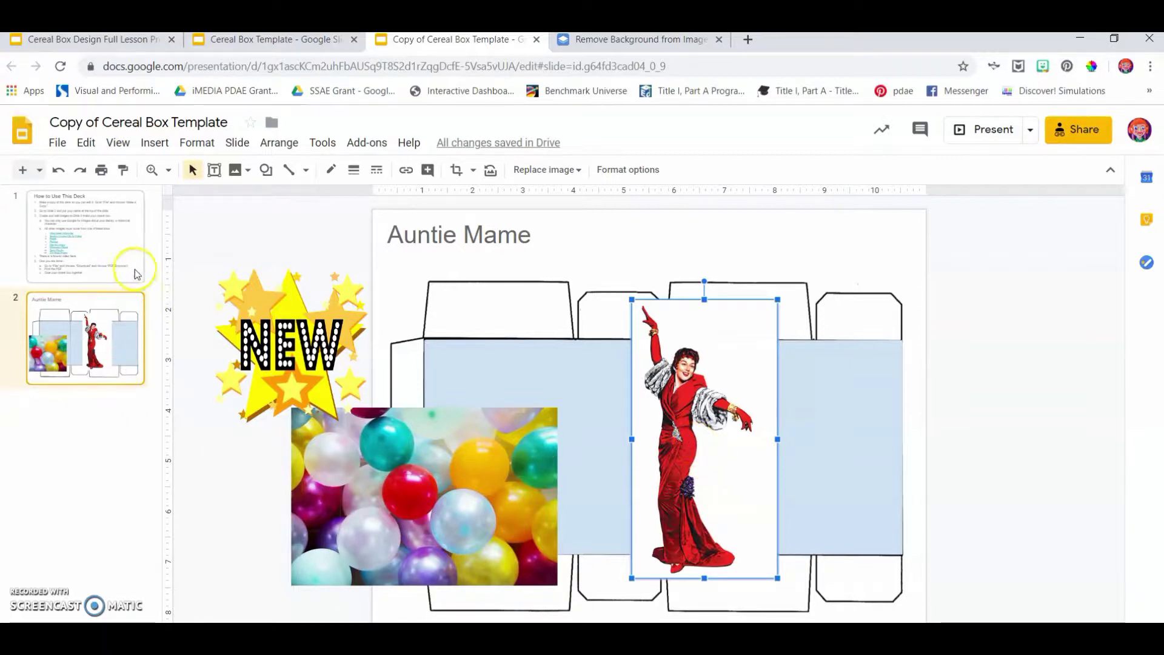
click(67, 243)
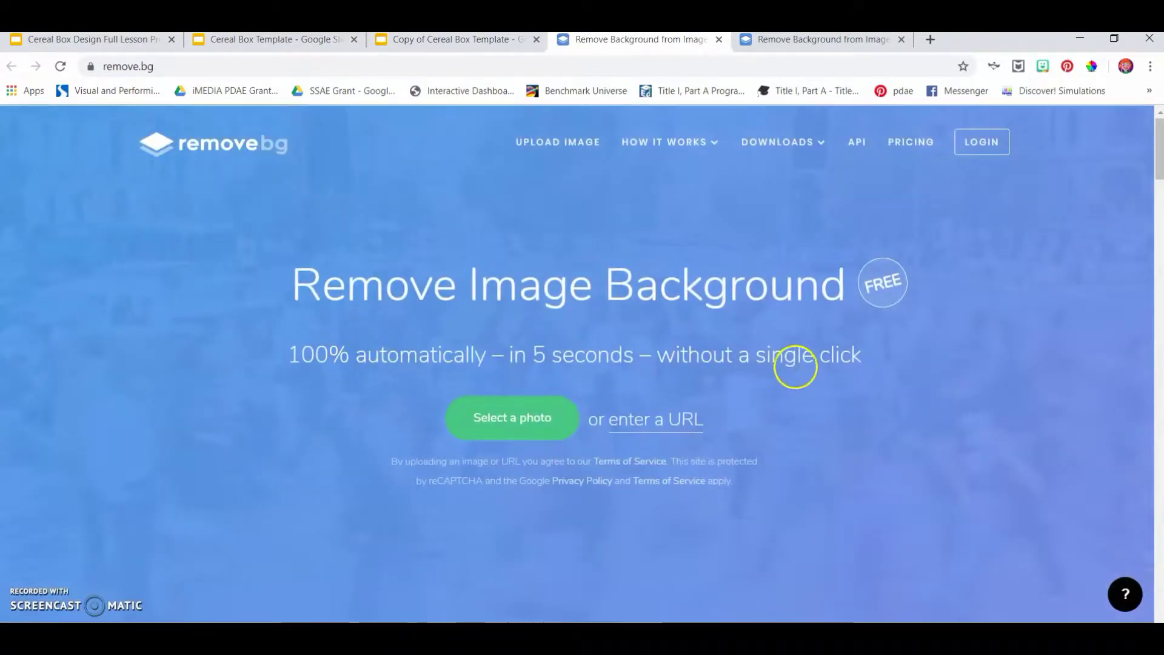
Step: Upload the AUNTIE-MAME picture from the Desktop to remove.bg
click(516, 429)
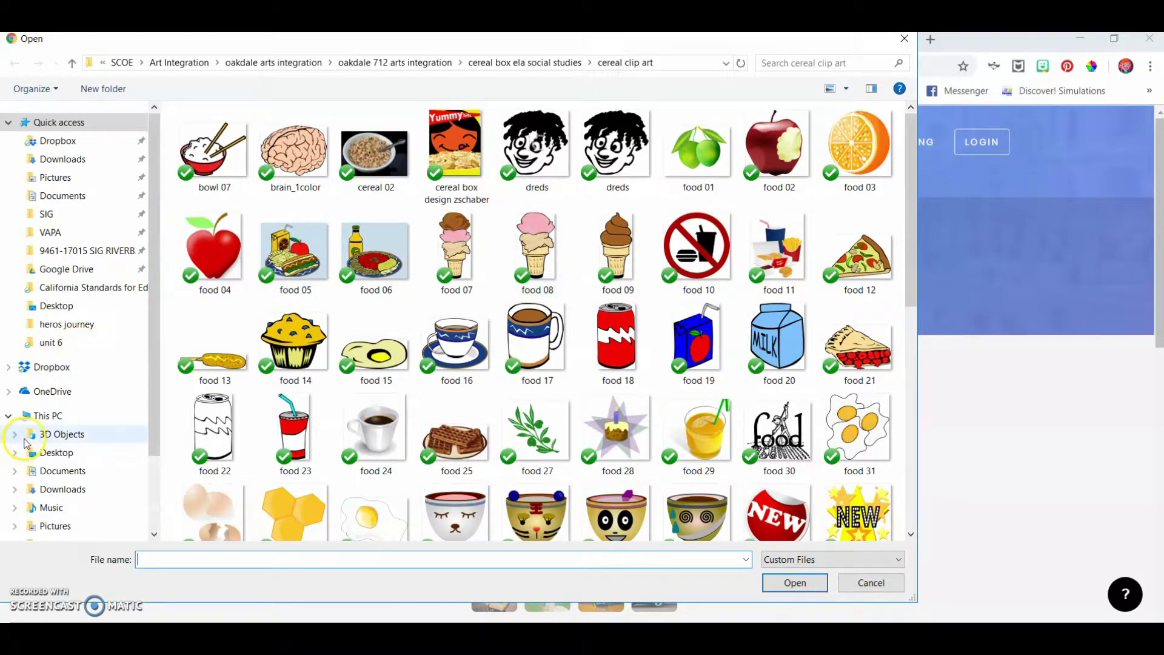
click(64, 454)
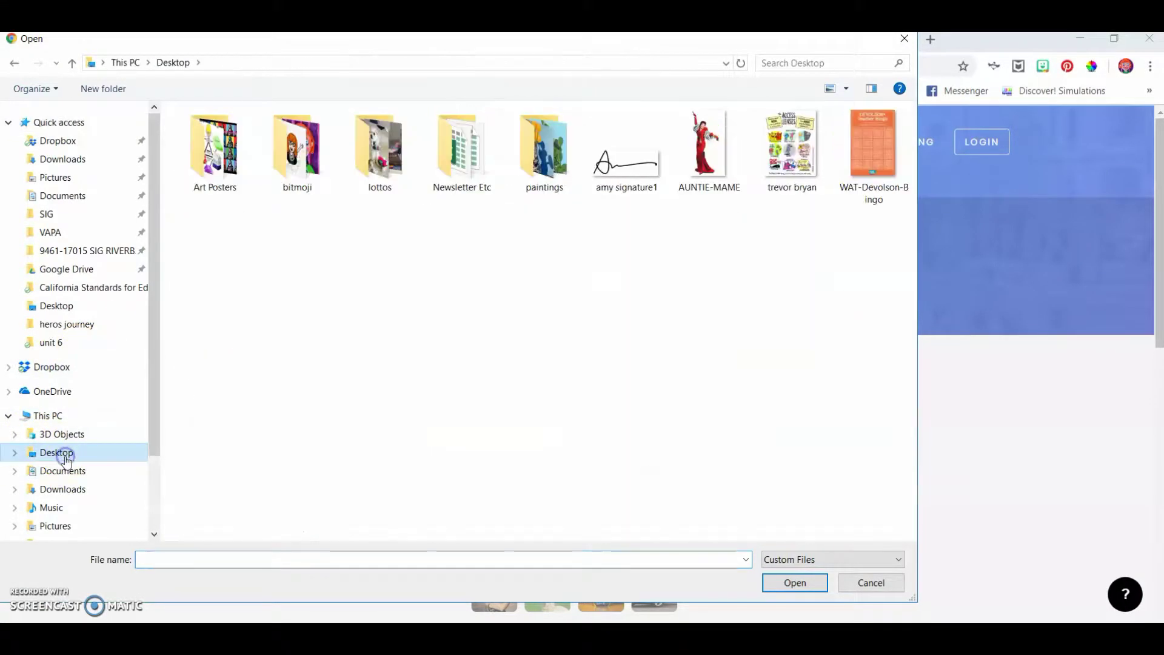
click(716, 157)
click(795, 582)
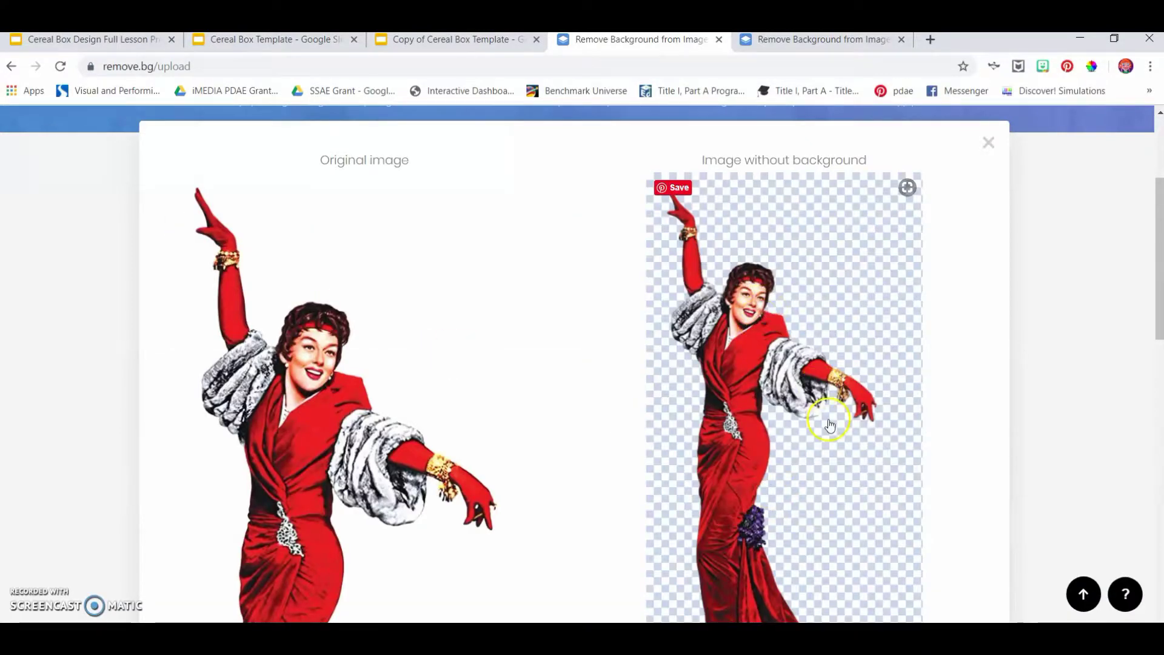
Step: Download the background-removed PNG and return to the Copy of Cereal Box Template deck
scroll(835, 452, down, 3)
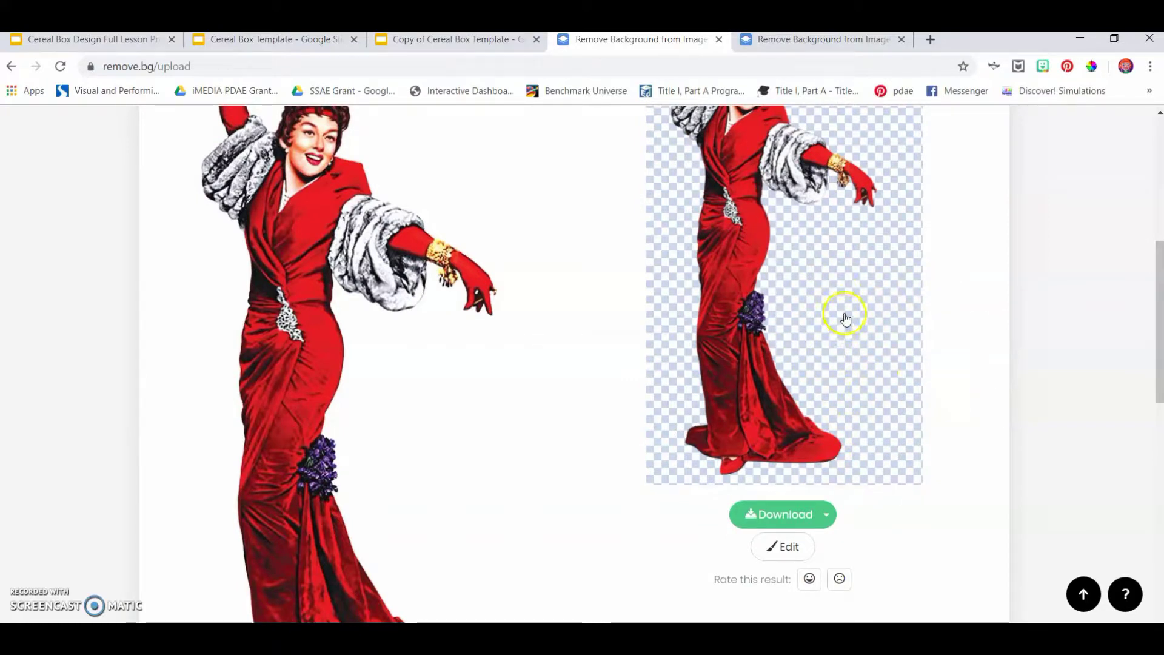
scroll(828, 397, down, 1)
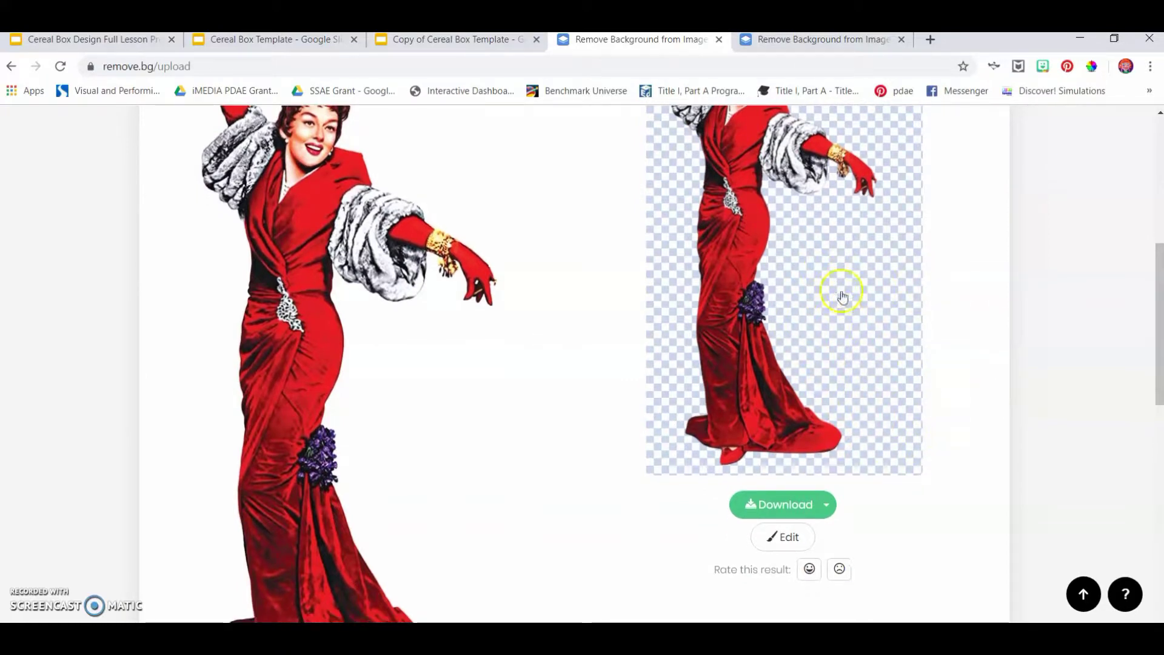
click(807, 511)
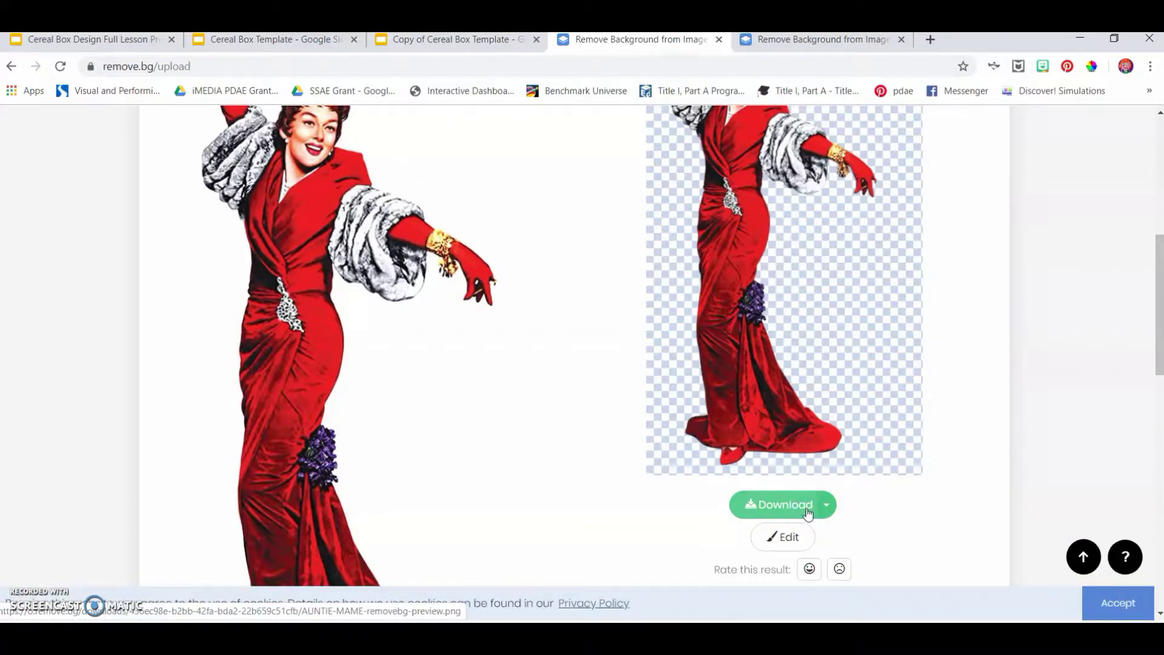
click(400, 38)
Step: Insert the AUNTIE-MAME-removebg-preview image from Downloads onto slide 2
click(98, 358)
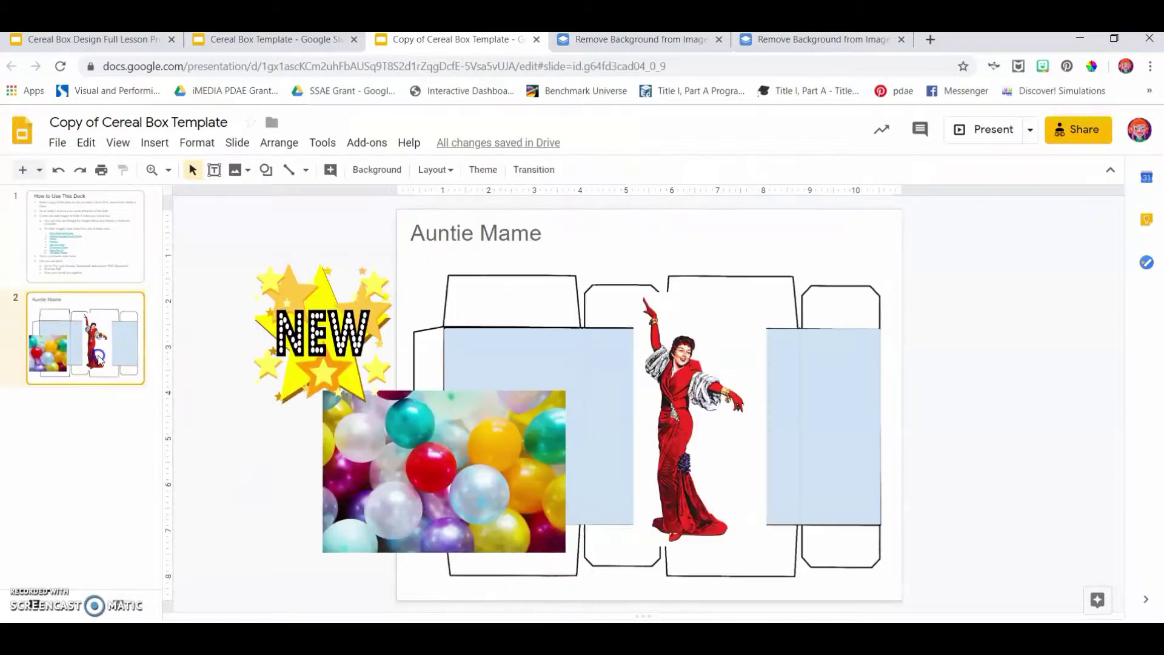
click(154, 142)
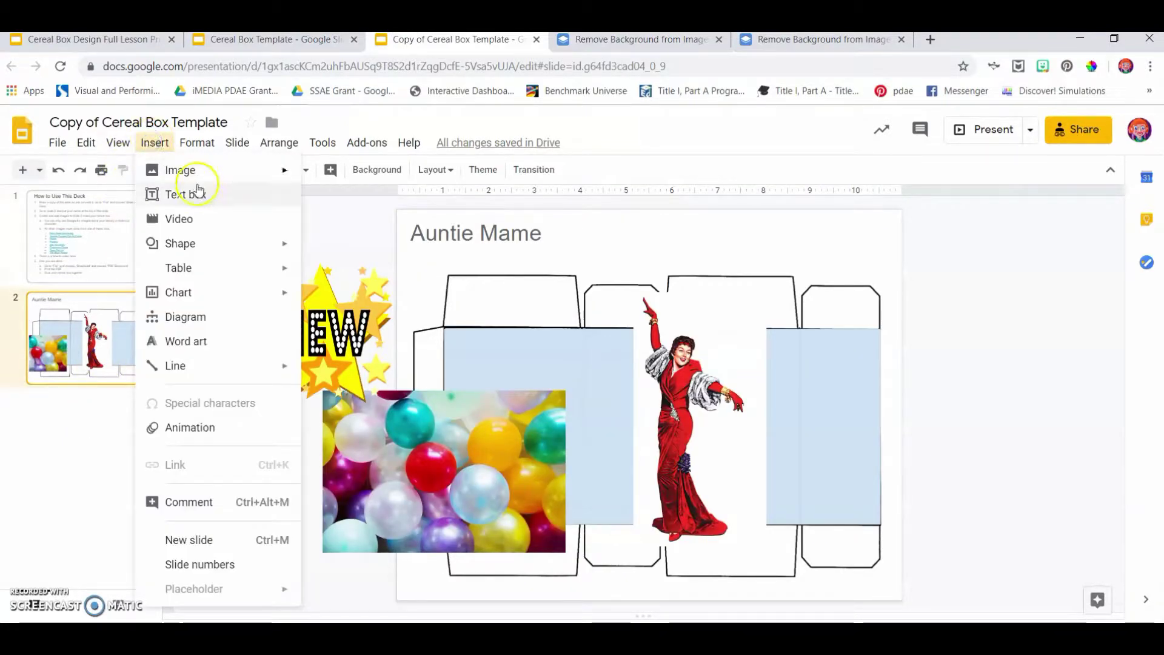
mouse_move(202, 172)
click(319, 175)
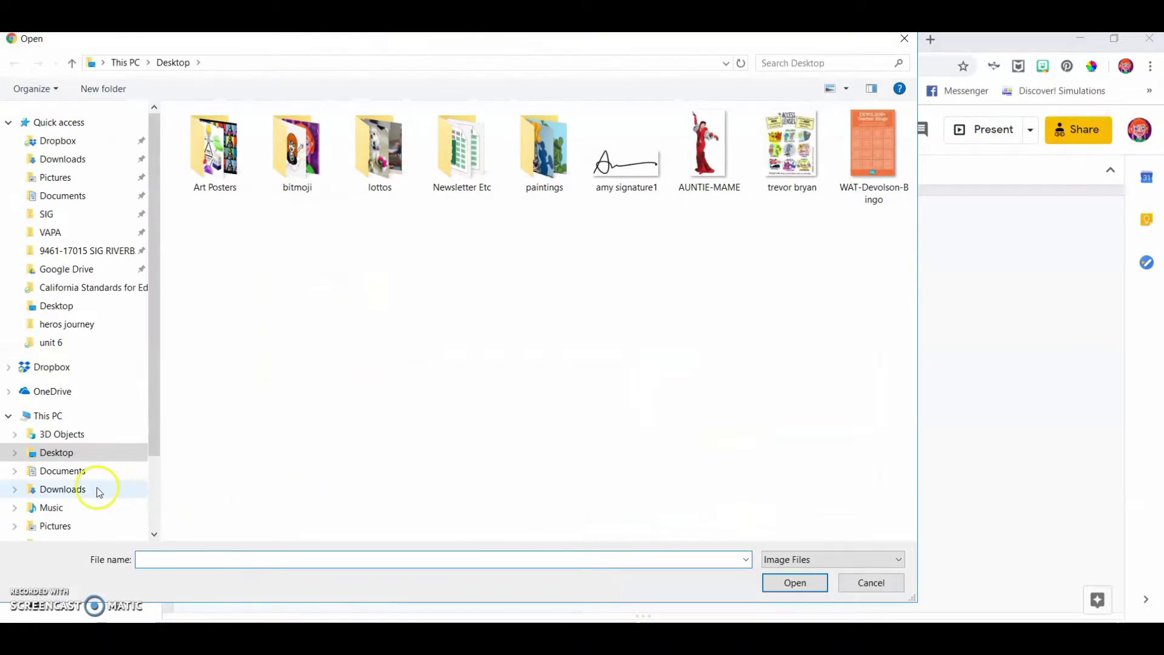
click(66, 489)
click(795, 509)
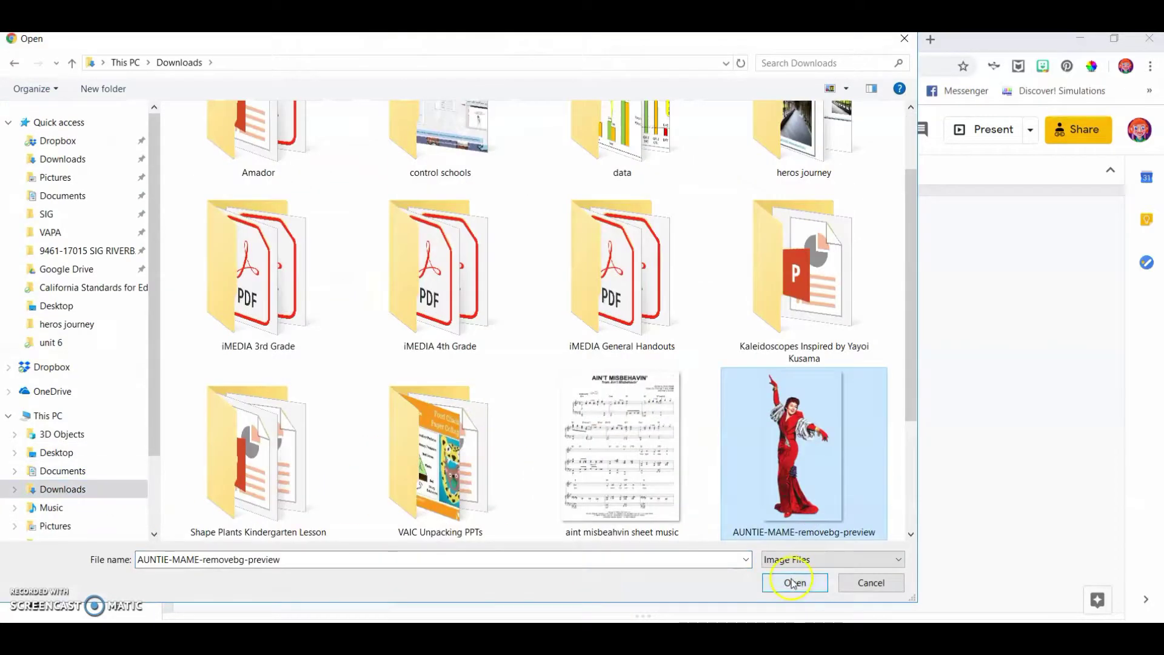
click(793, 582)
Step: Shrink the cutout and position it within the box's right panel
drag(627, 380, 798, 410)
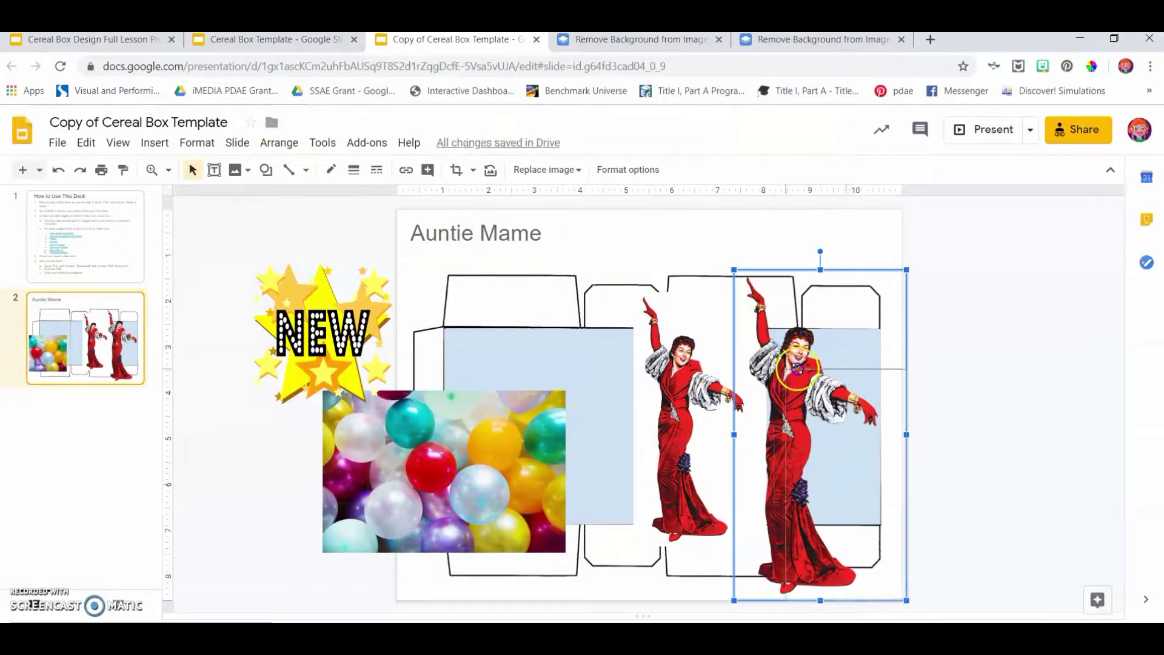
drag(732, 269, 787, 372)
drag(842, 479, 837, 431)
click(727, 441)
Step: Delete the middle Auntie Mame figure and rotate the balloons image 90° onto the left panel
key(Delete)
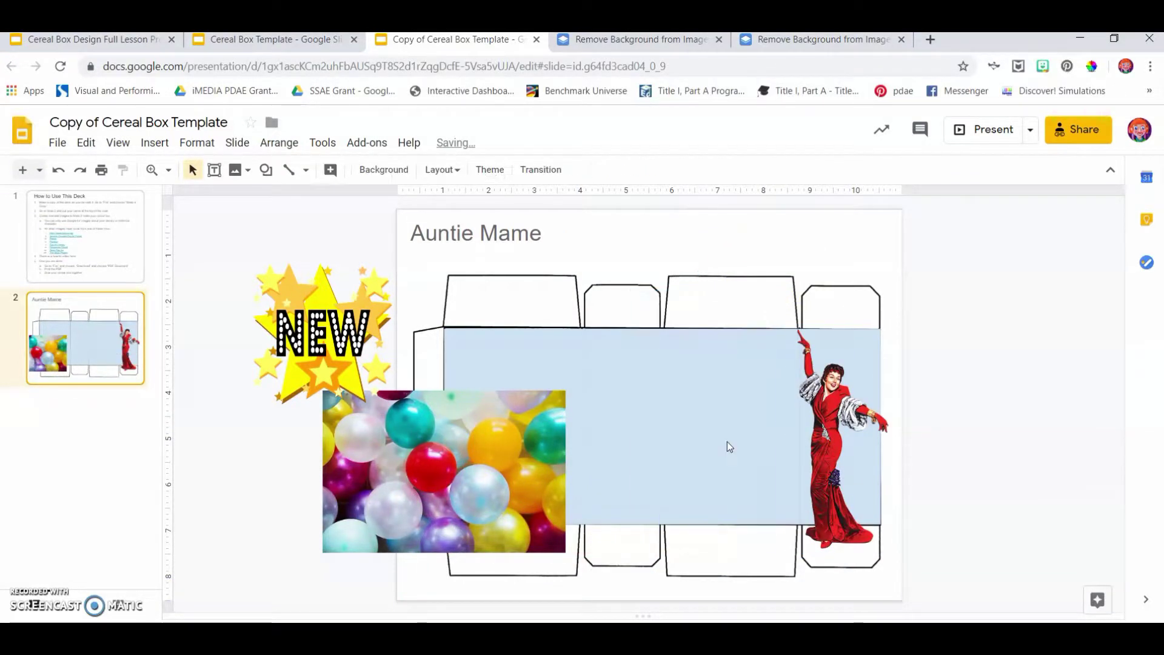
drag(463, 466, 565, 443)
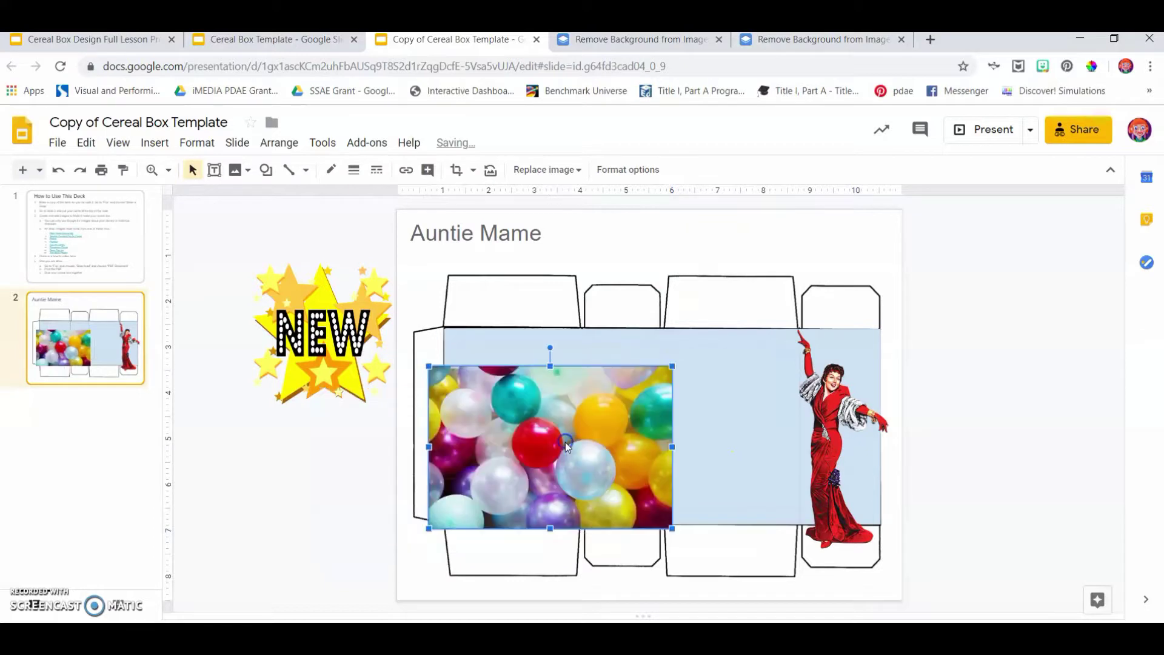
drag(551, 349, 679, 443)
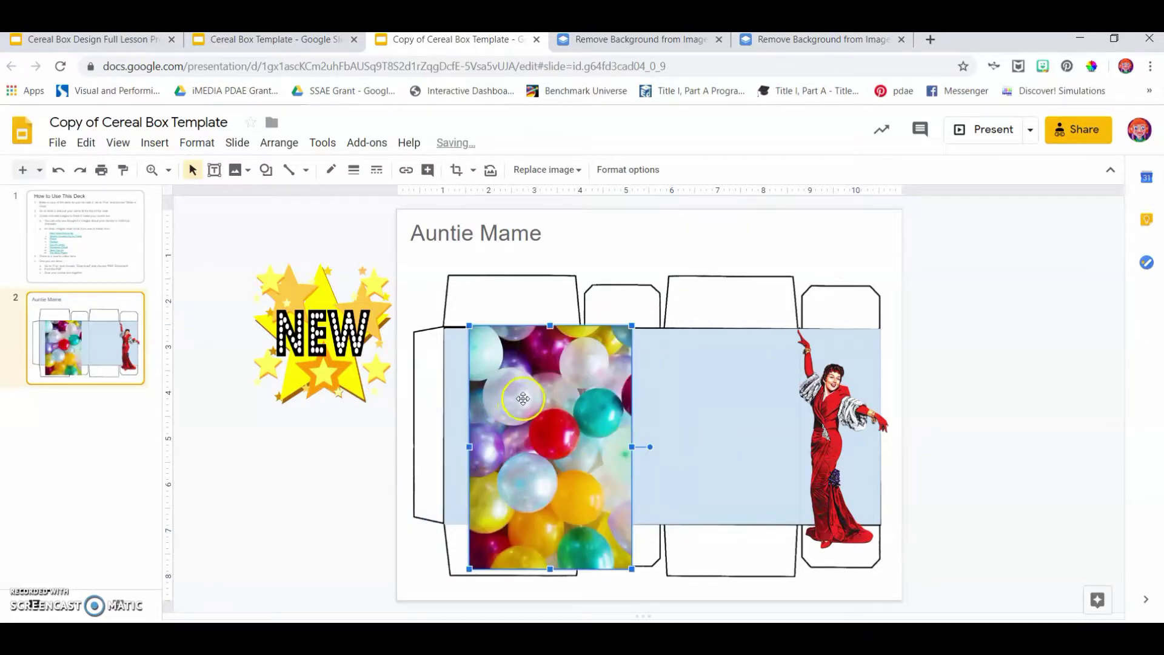
drag(507, 411, 472, 405)
Step: Resize the balloons image to fit the left panel and move the cutout onto it
click(582, 569)
drag(605, 571, 575, 525)
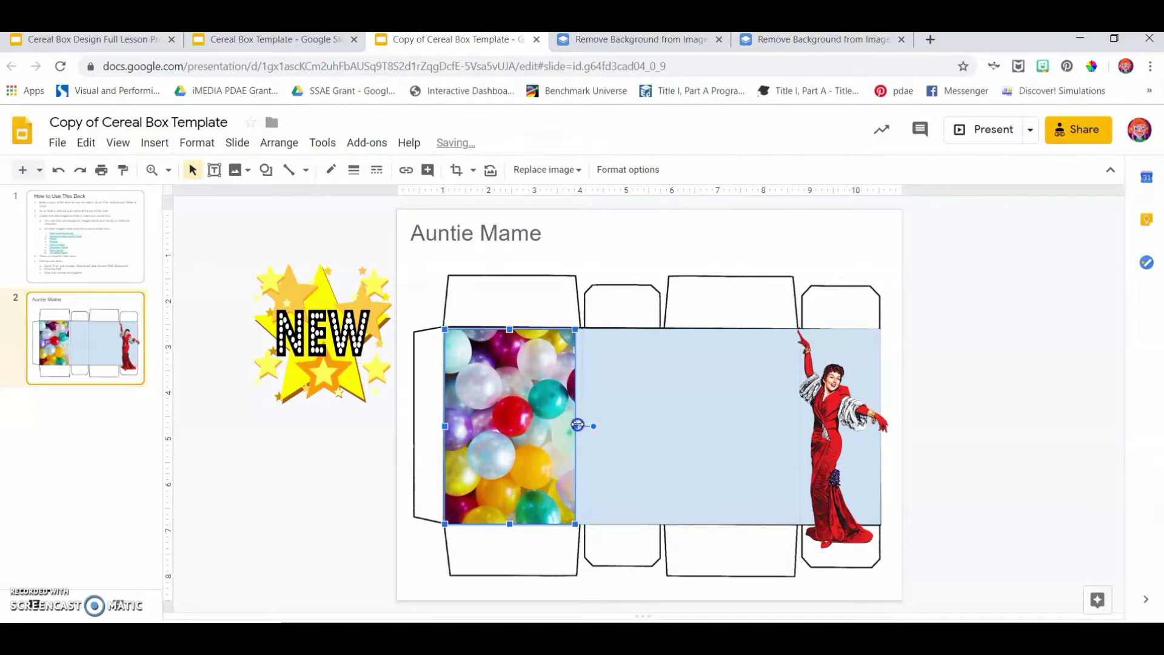
drag(577, 425, 584, 424)
click(343, 489)
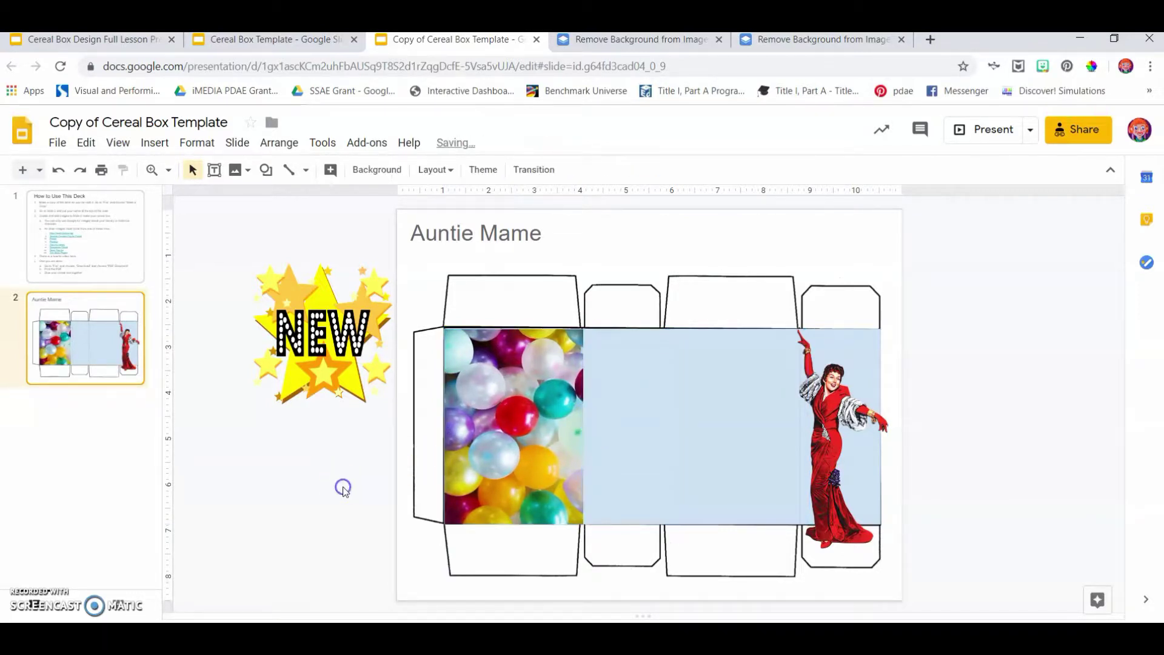
drag(799, 484, 531, 501)
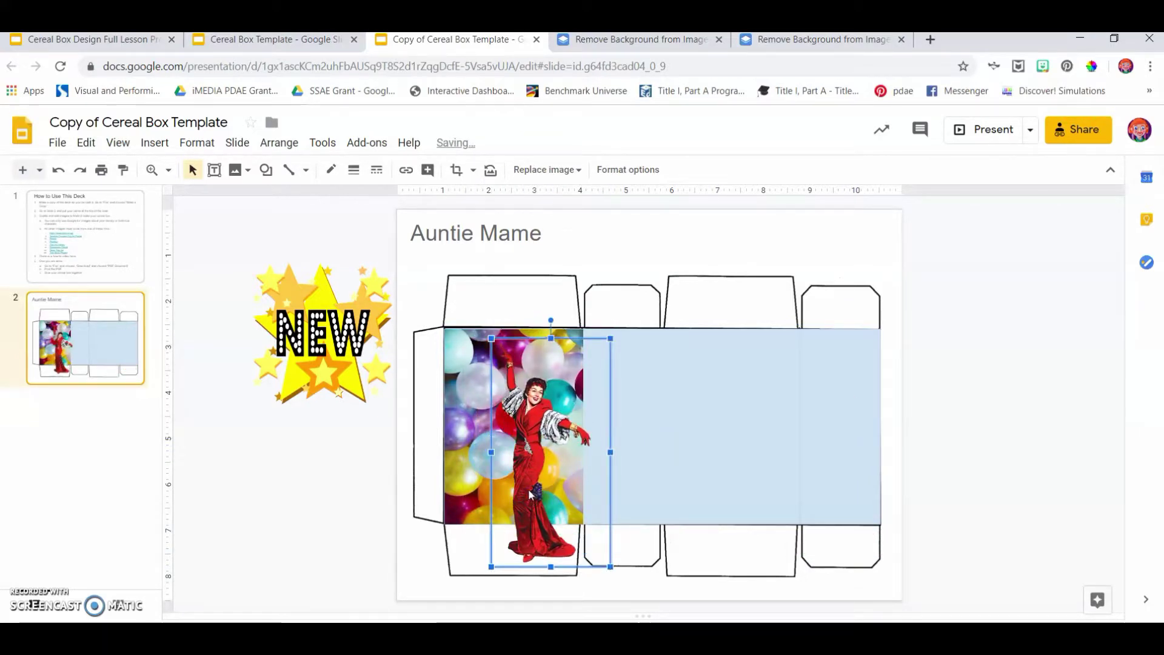
Step: Send the cutout backward twice, then bring it to front and nudge it slightly upward
right_click(530, 494)
mouse_move(622, 348)
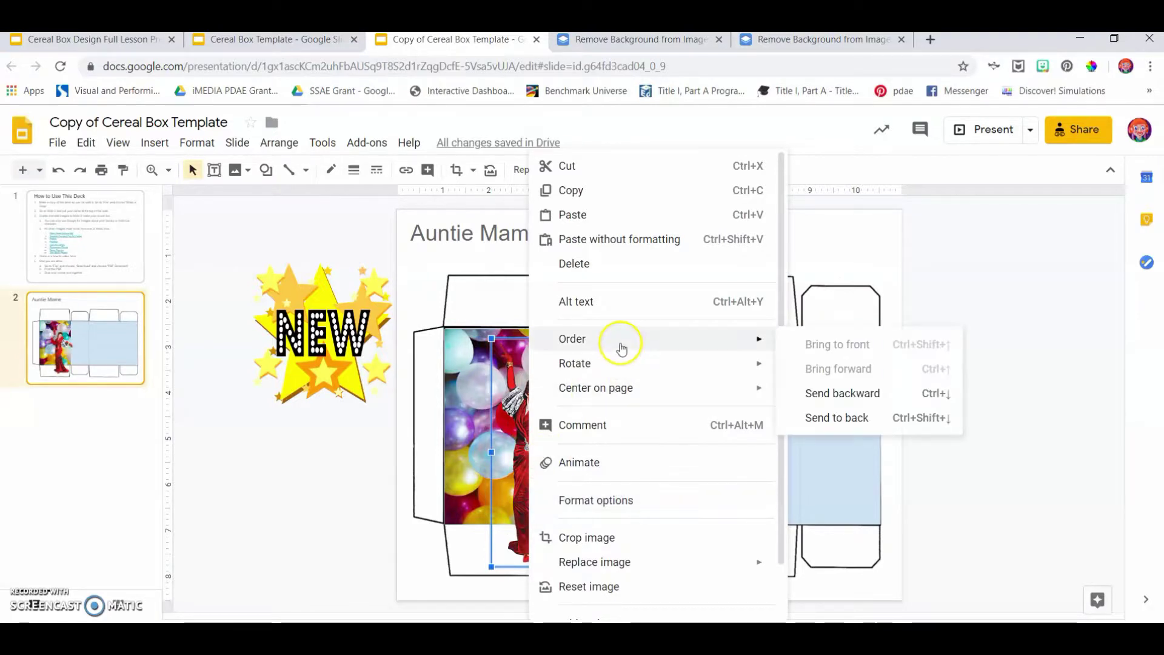
click(836, 393)
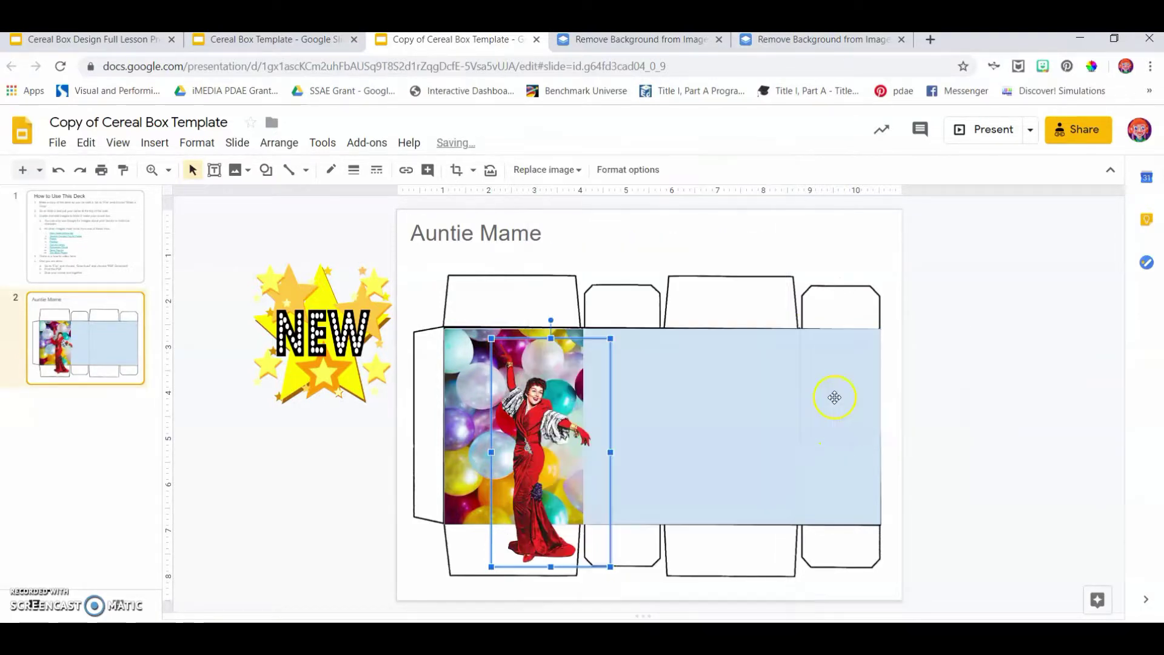
right_click(532, 480)
mouse_move(754, 343)
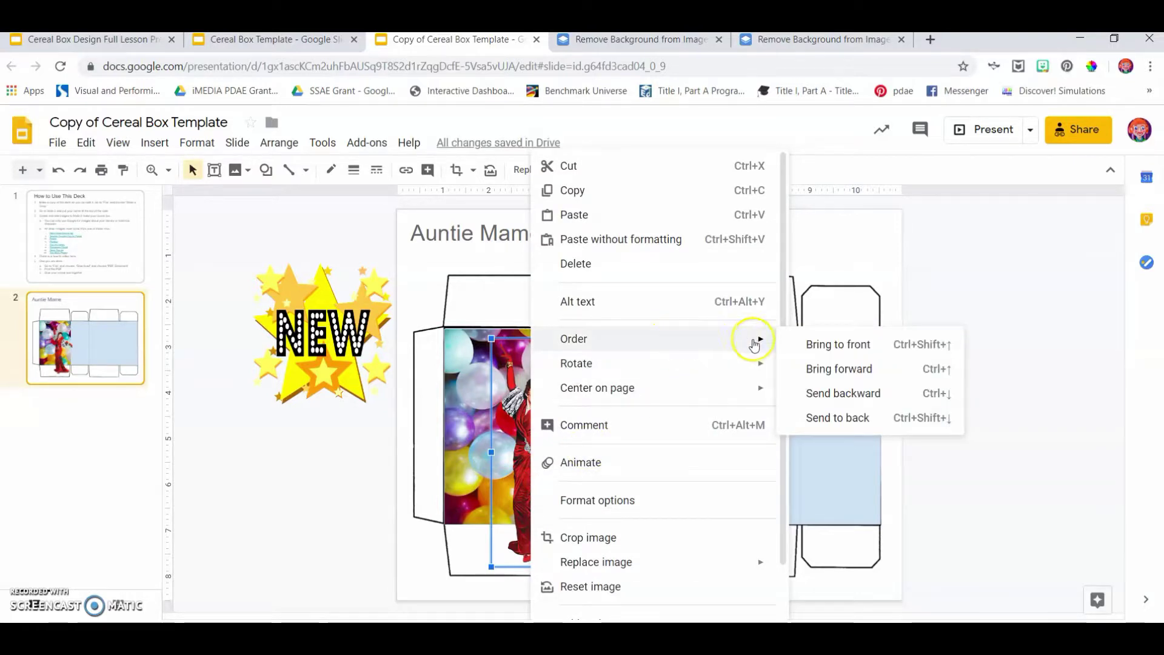
click(822, 395)
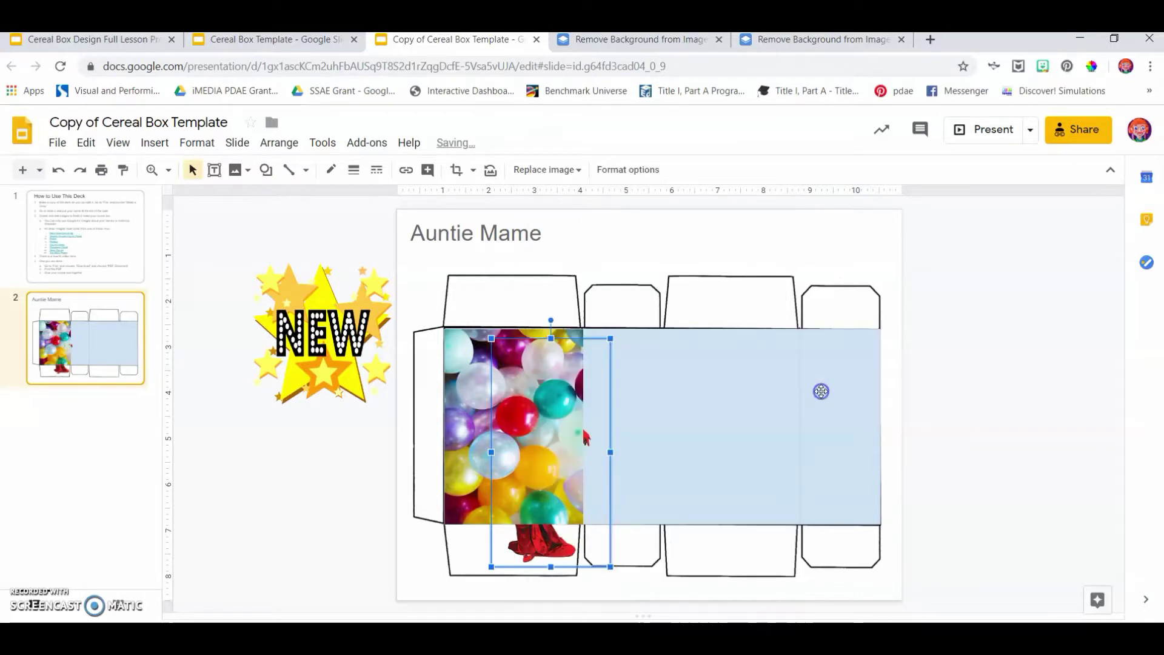
right_click(544, 537)
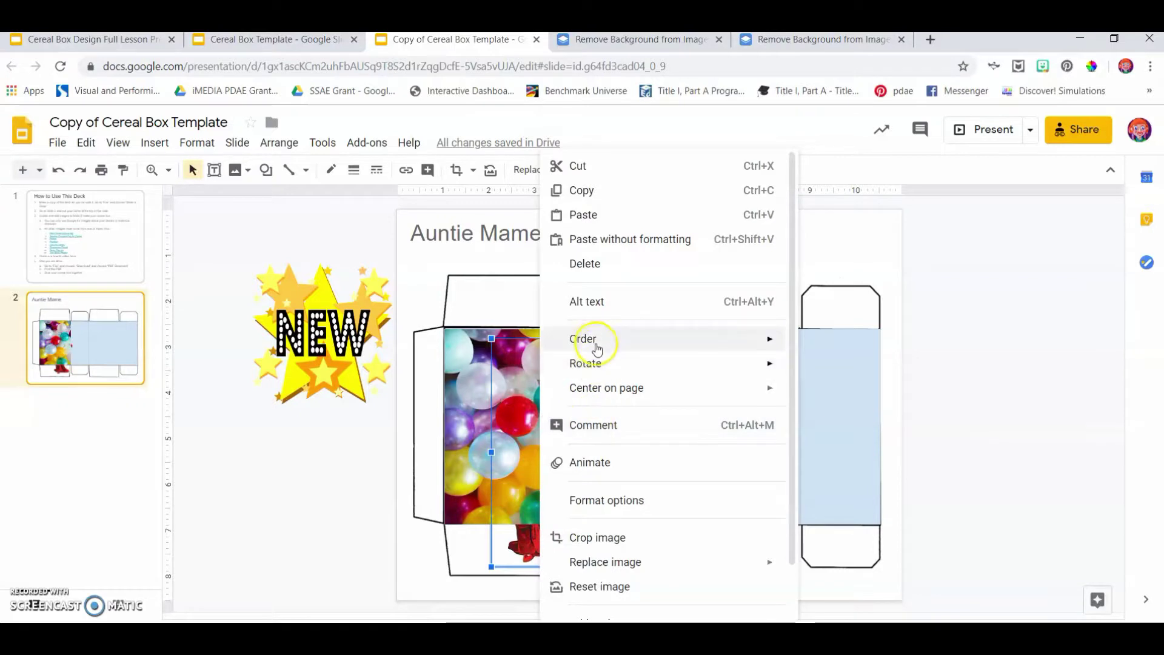
mouse_move(668, 343)
click(825, 345)
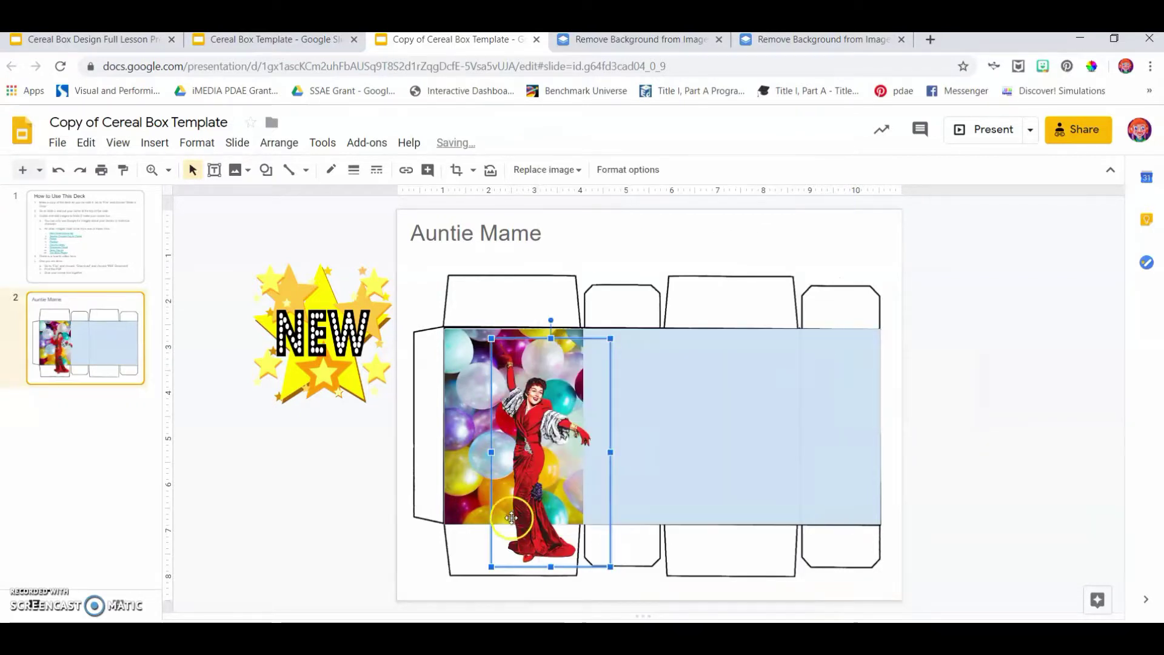
drag(527, 519, 527, 506)
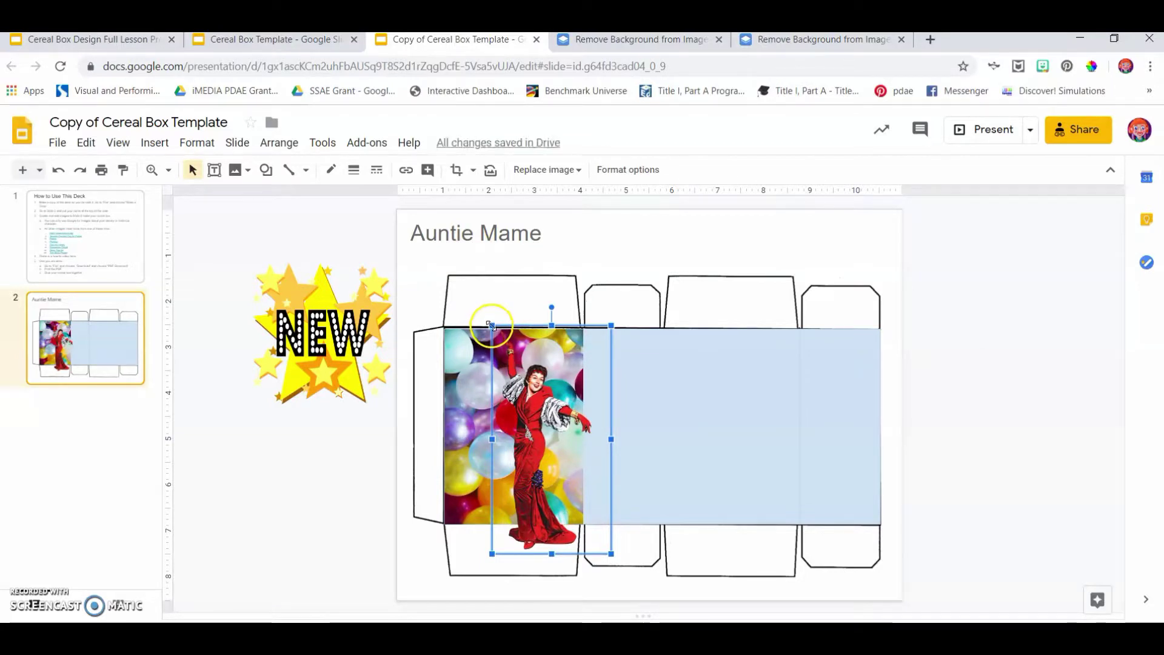
Step: Enlarge the Auntie Mame cutout and reposition it on the panel
drag(491, 326, 416, 195)
drag(467, 315, 528, 450)
click(520, 520)
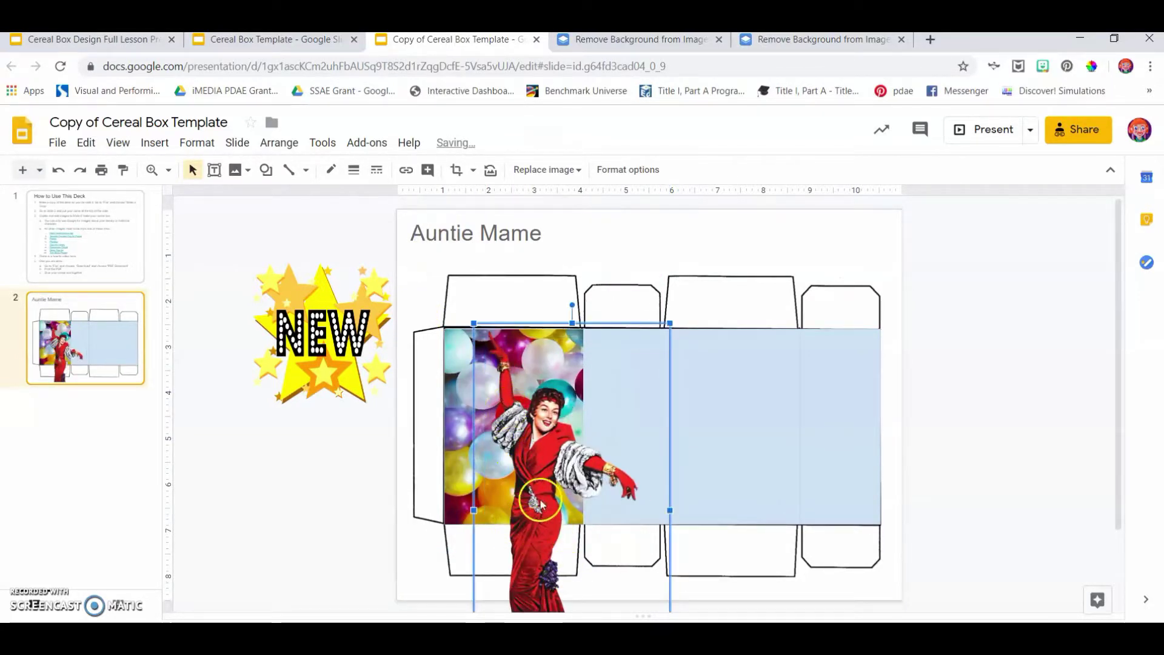
drag(540, 502, 534, 428)
Step: Crop a sliver off the bottom edge of the Auntie Mame cutout
double_click(534, 428)
scroll(536, 440, down, 1)
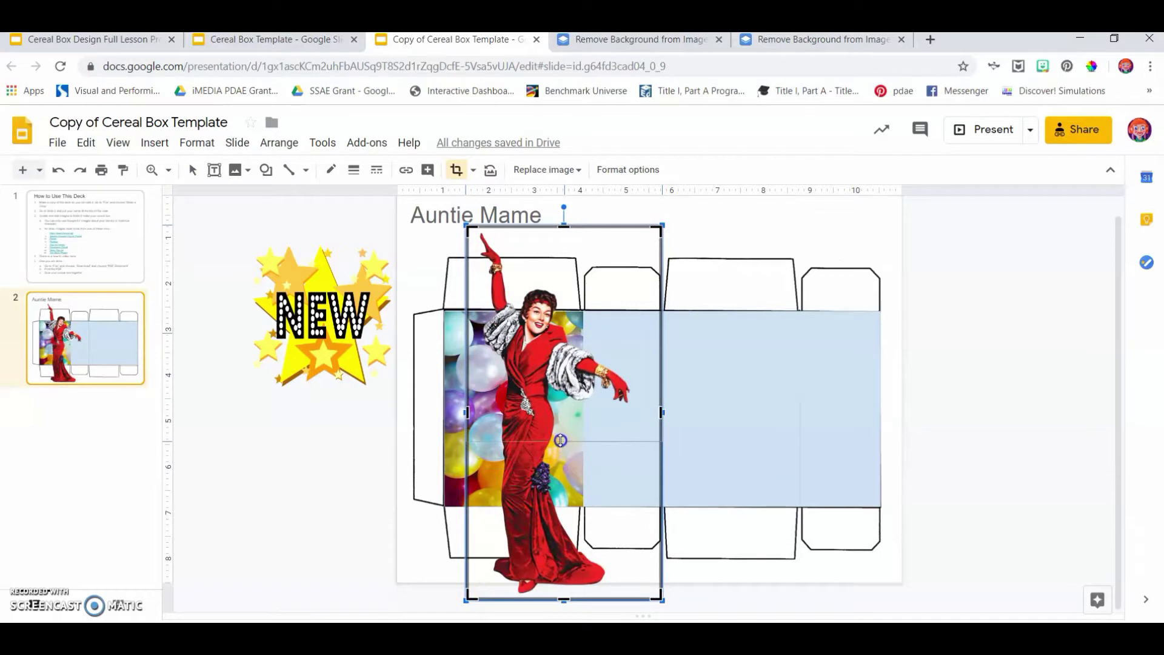
drag(561, 441, 561, 442)
key(Return)
Step: Shrink the cropped cutout proportionally and move it onto the balloon panel
drag(527, 398, 544, 464)
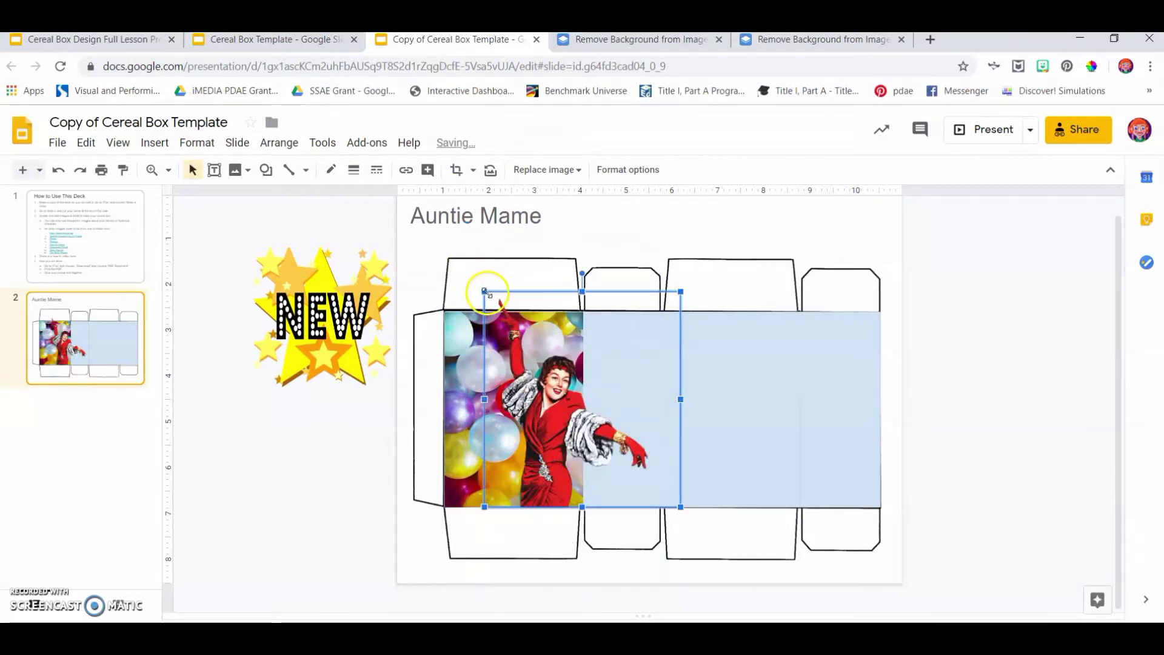
drag(485, 292, 512, 322)
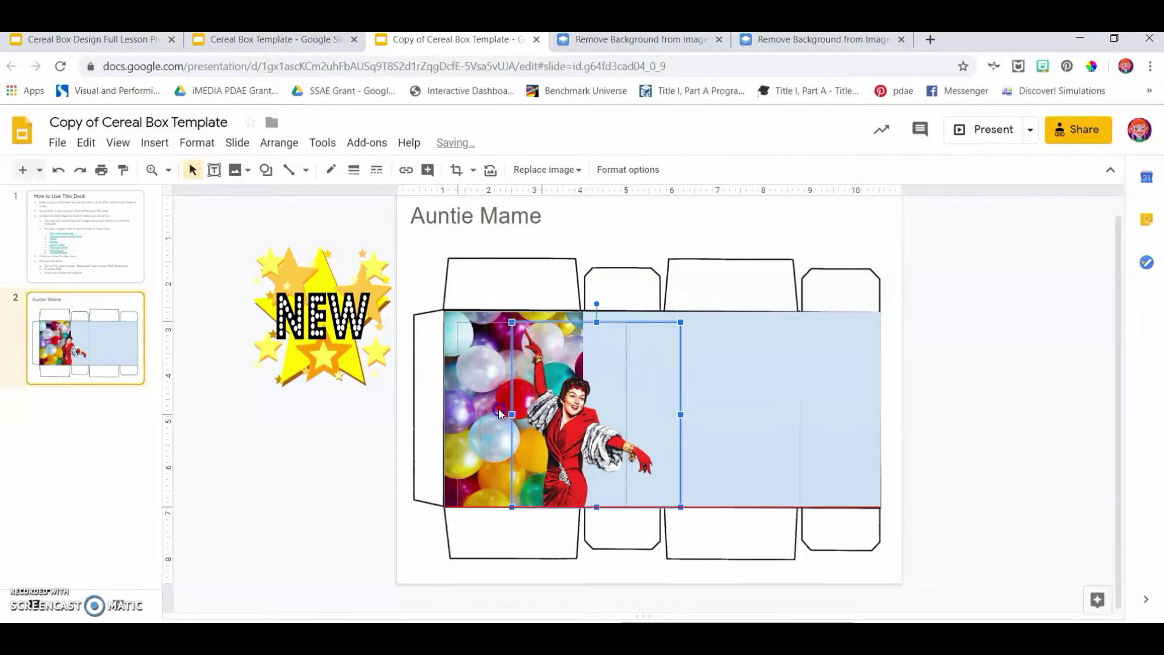
drag(533, 414, 792, 400)
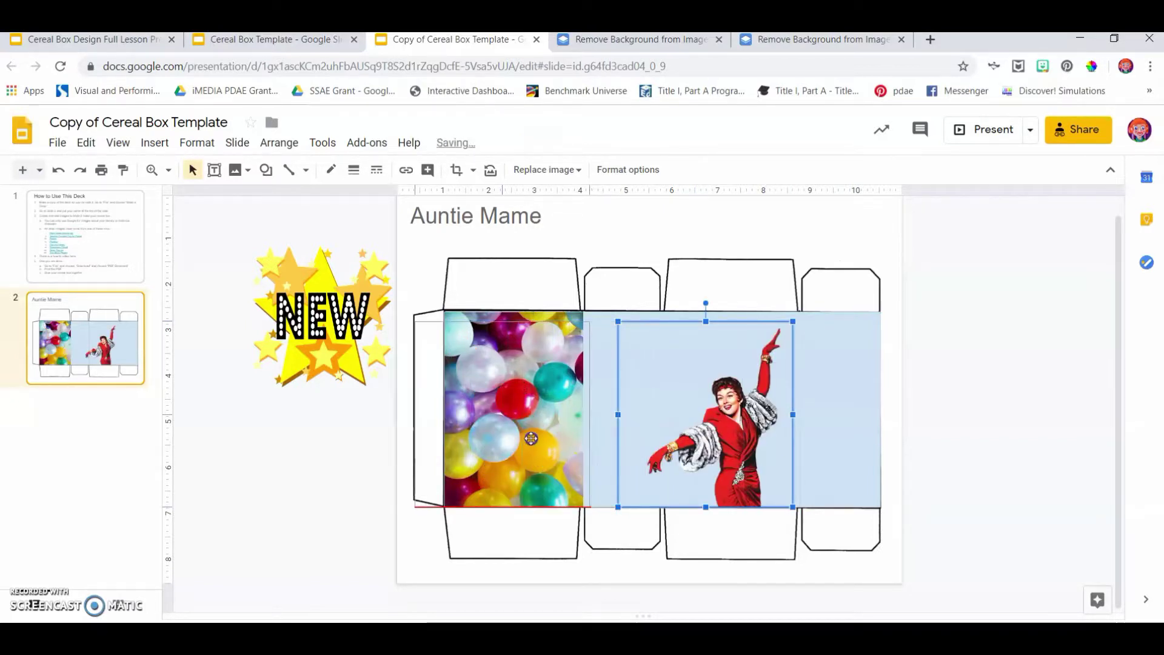
drag(531, 439, 525, 438)
Step: Place the NEW star at the panel's lower left, shrink it slightly, then select the balloon picture
click(458, 449)
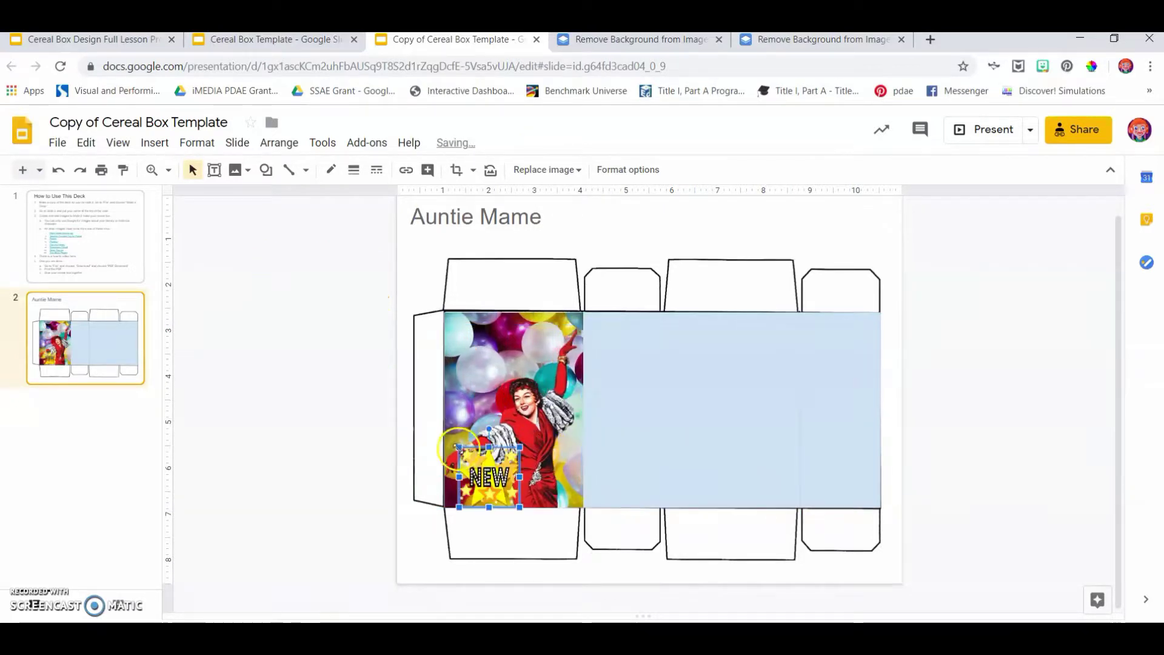
drag(519, 508, 514, 500)
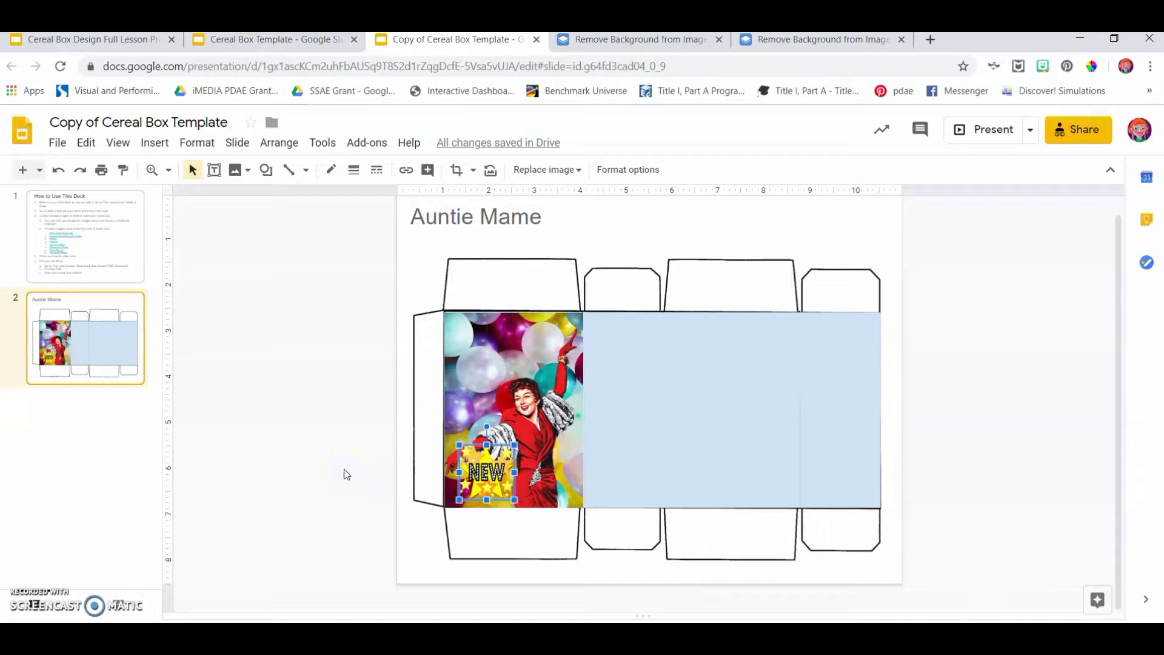
scroll(618, 527, up, 1)
click(546, 473)
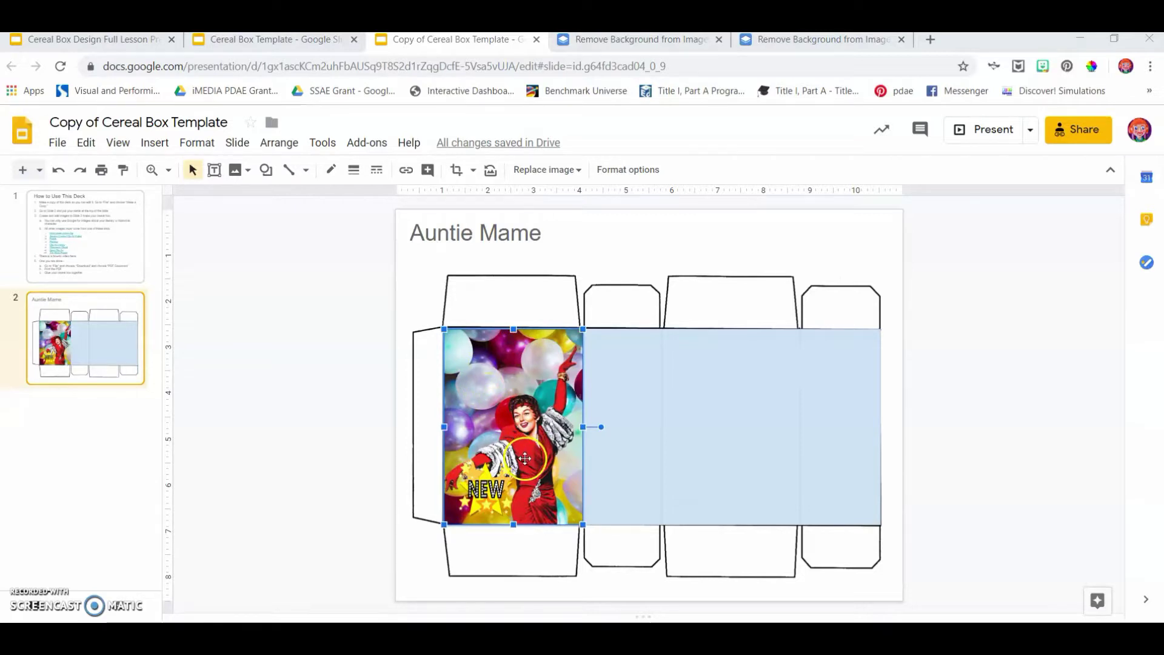
click(474, 346)
Step: Open Format options for the balloon front-panel picture and browse Recolor without applying any colour
click(468, 331)
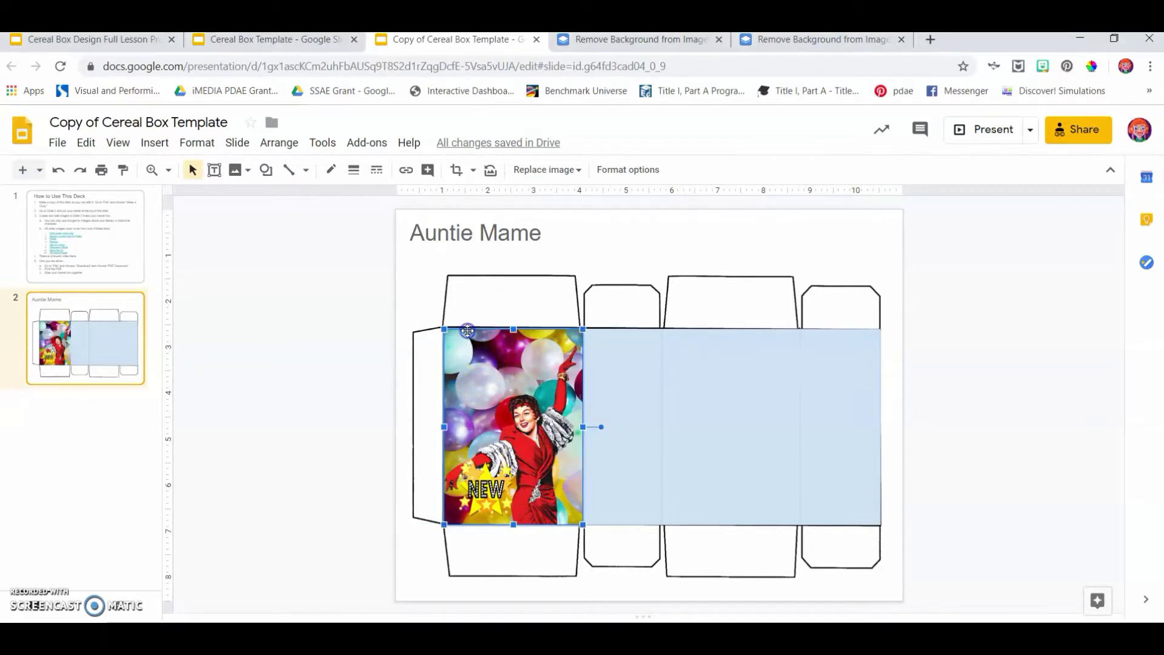
right_click(469, 335)
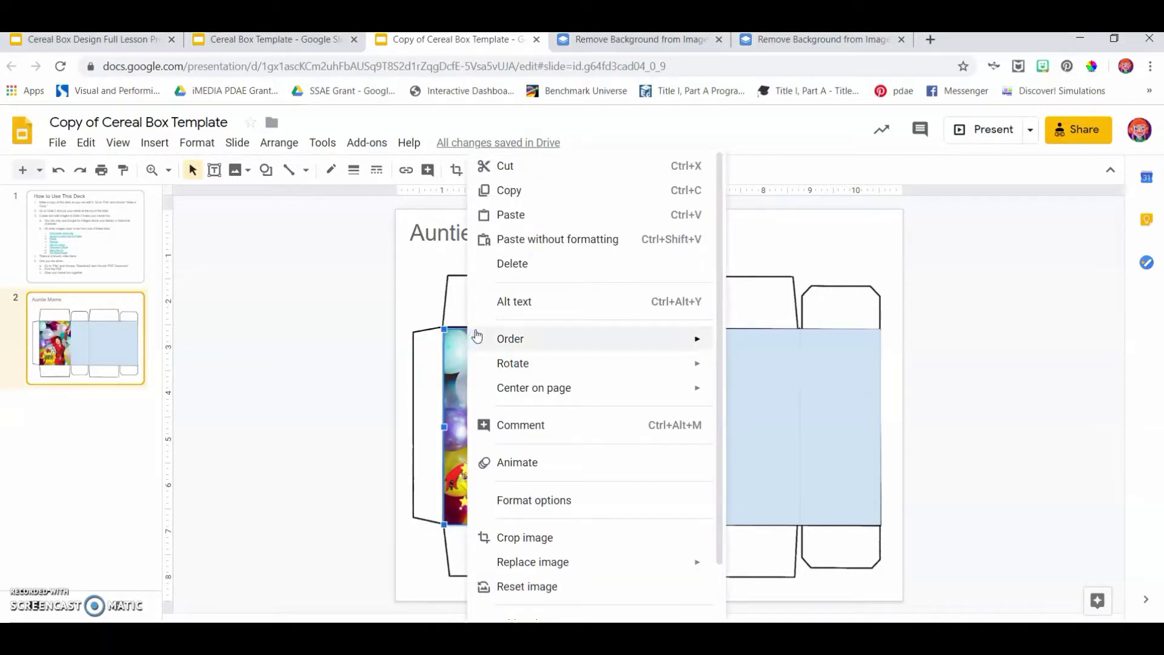
click(551, 502)
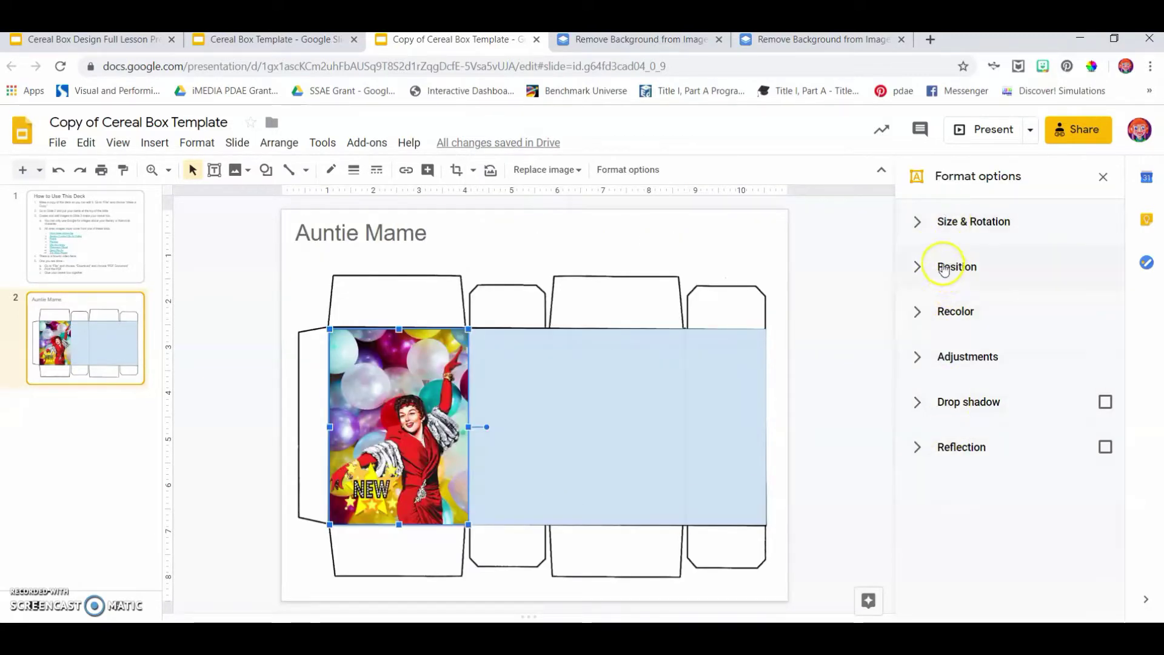
click(918, 322)
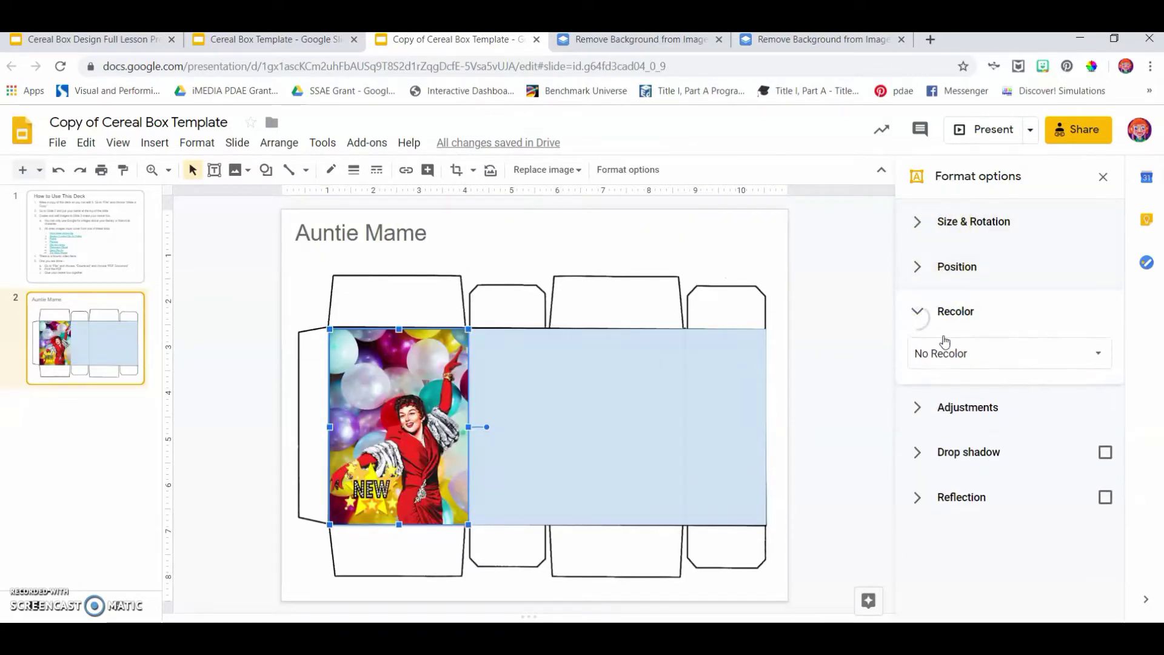
click(1039, 352)
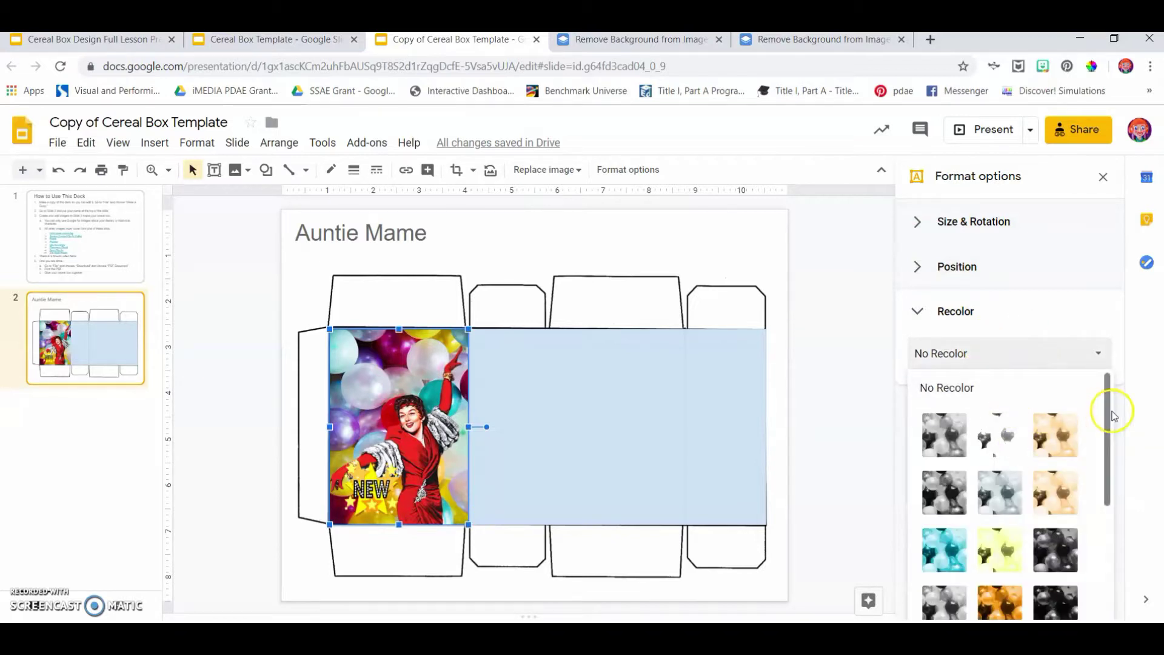
drag(1109, 419, 1091, 361)
click(1095, 354)
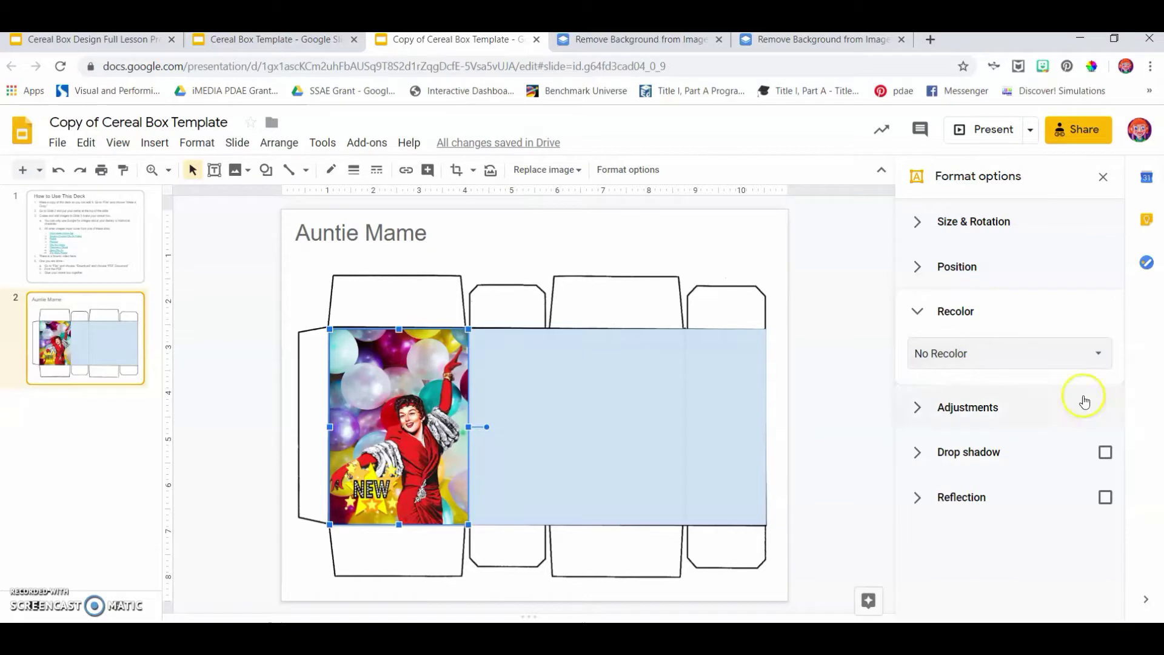
Step: In Adjustments, raise the picture's brightness slightly while transparency stays at 0%
click(904, 415)
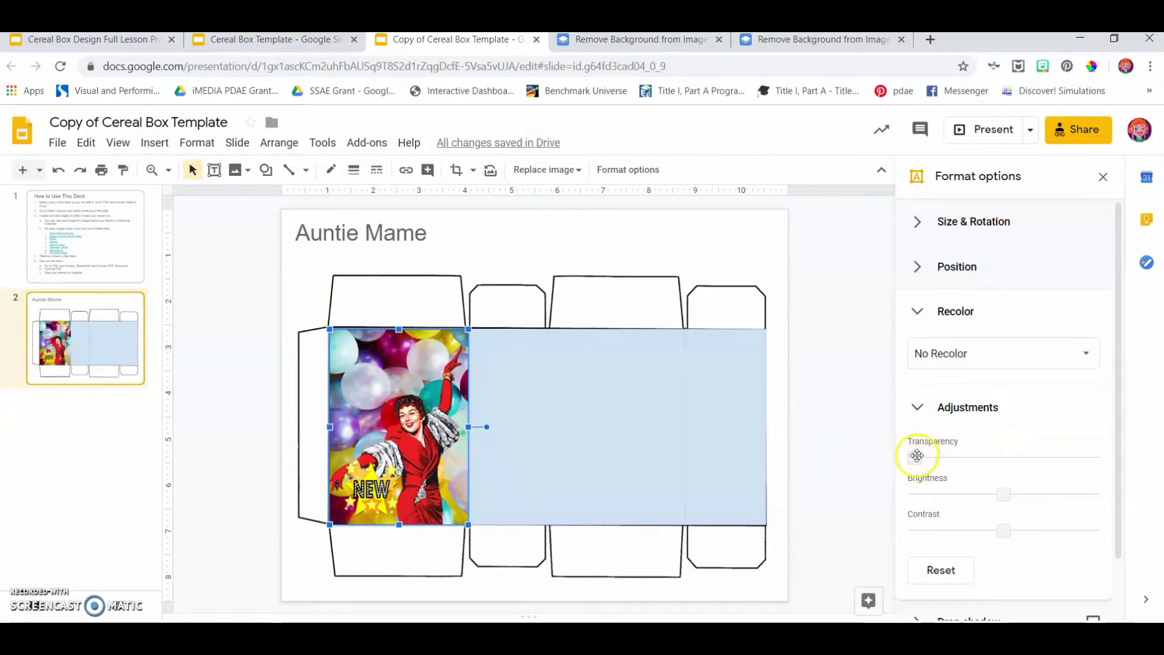
mouse_move(918, 457)
mouse_down()
mouse_move(1041, 454)
mouse_move(911, 461)
mouse_up()
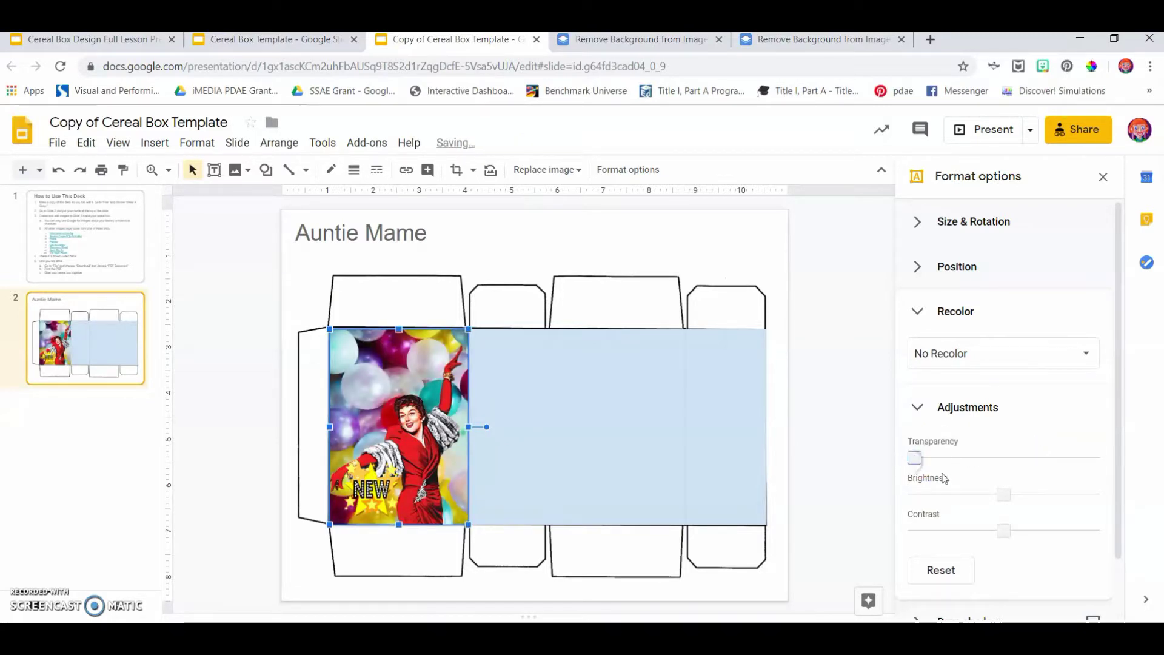
drag(1009, 494, 968, 530)
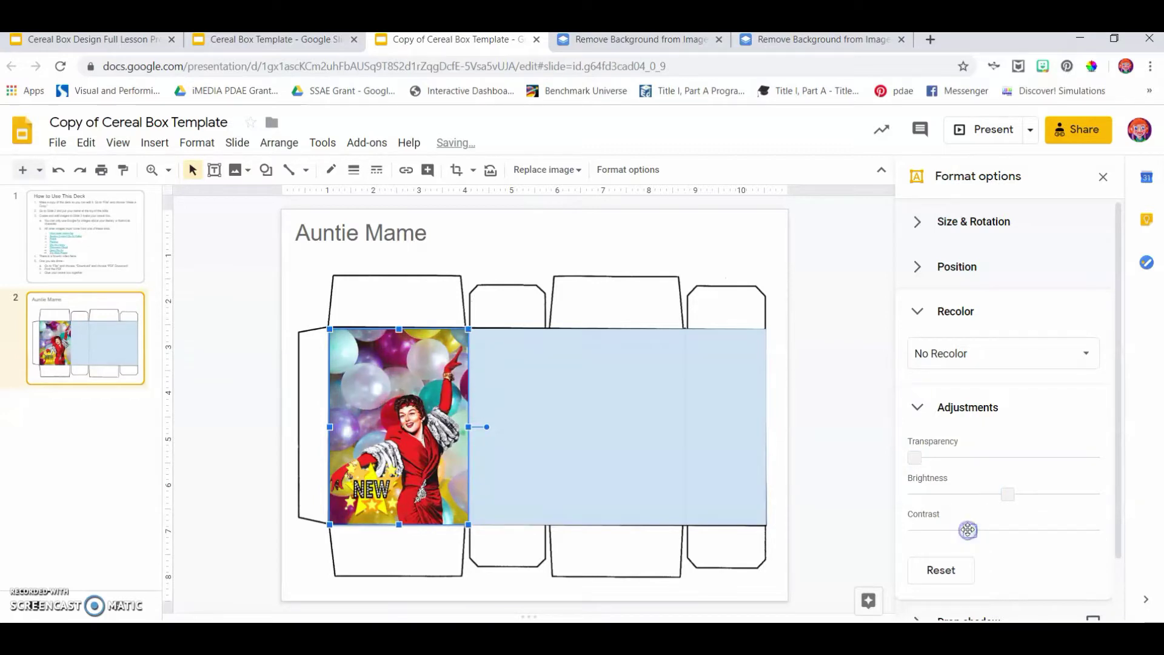
Step: Open Format options for the Auntie Mame cutout and check its Recolor list, applying nothing
click(848, 512)
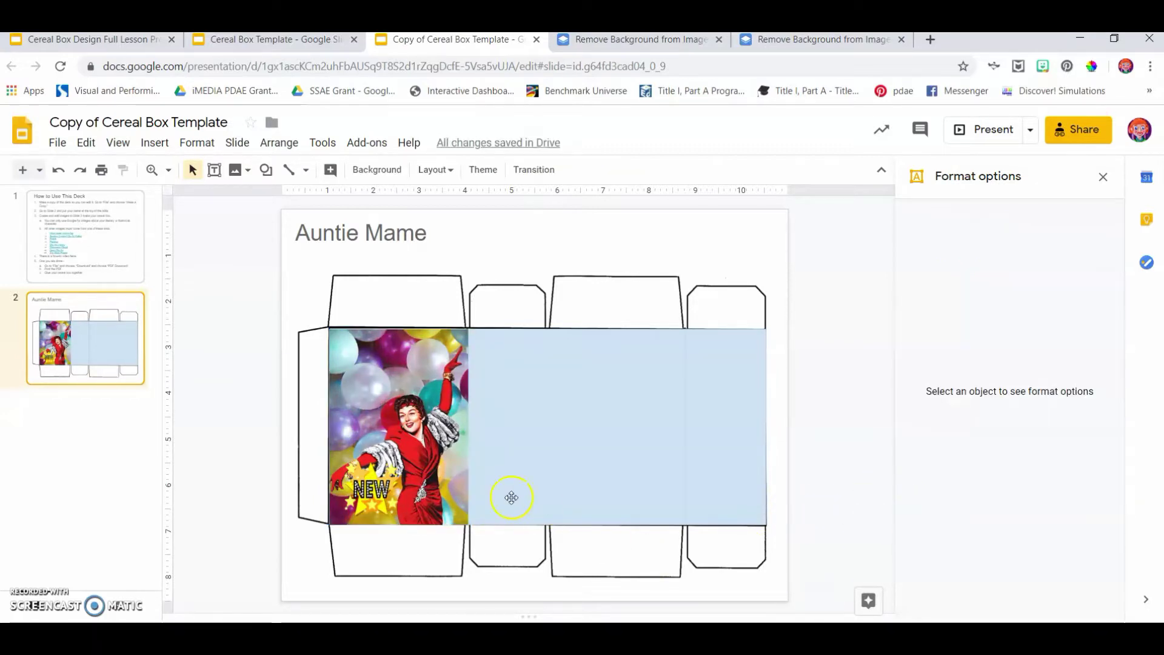
click(420, 462)
right_click(418, 465)
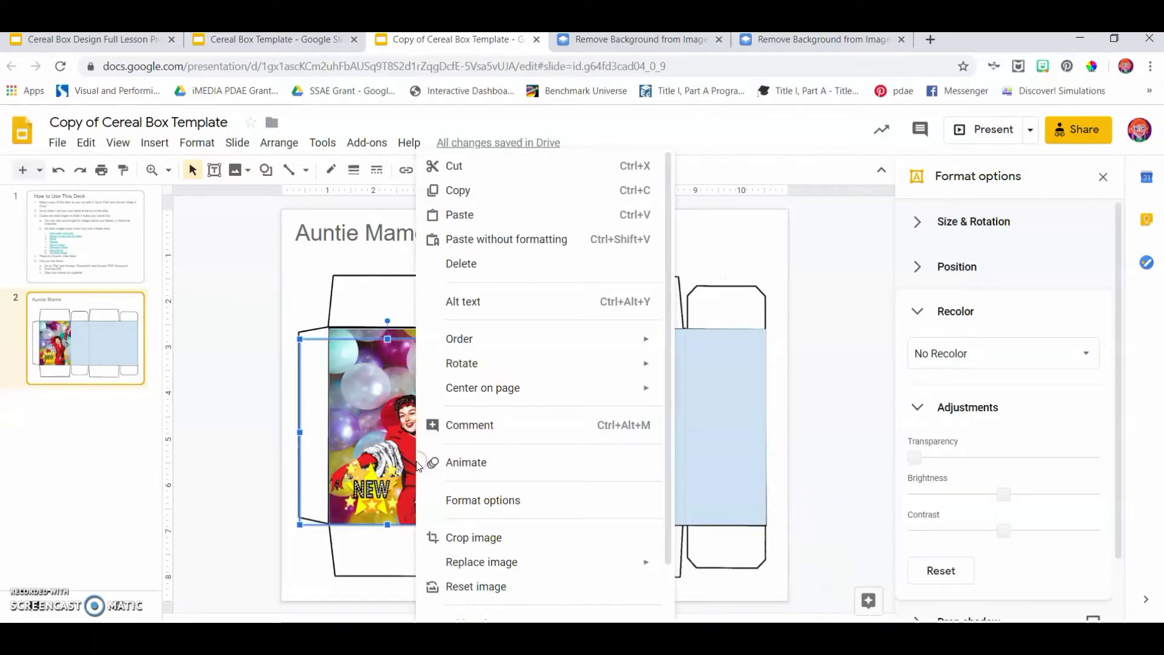
click(484, 505)
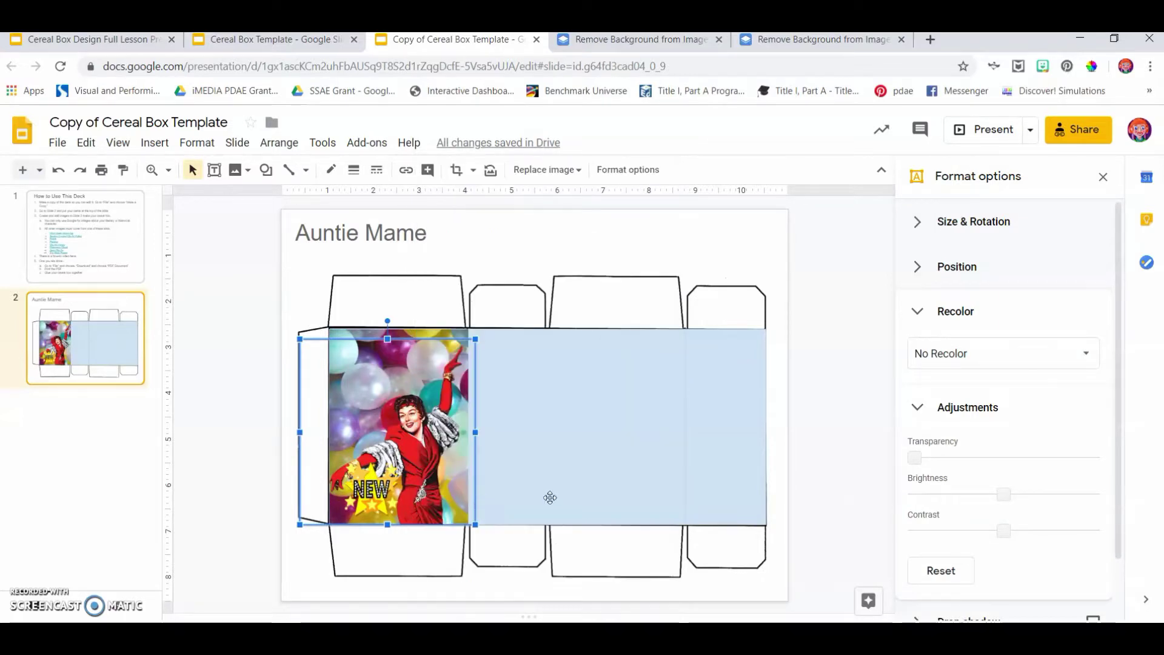
click(255, 434)
click(418, 459)
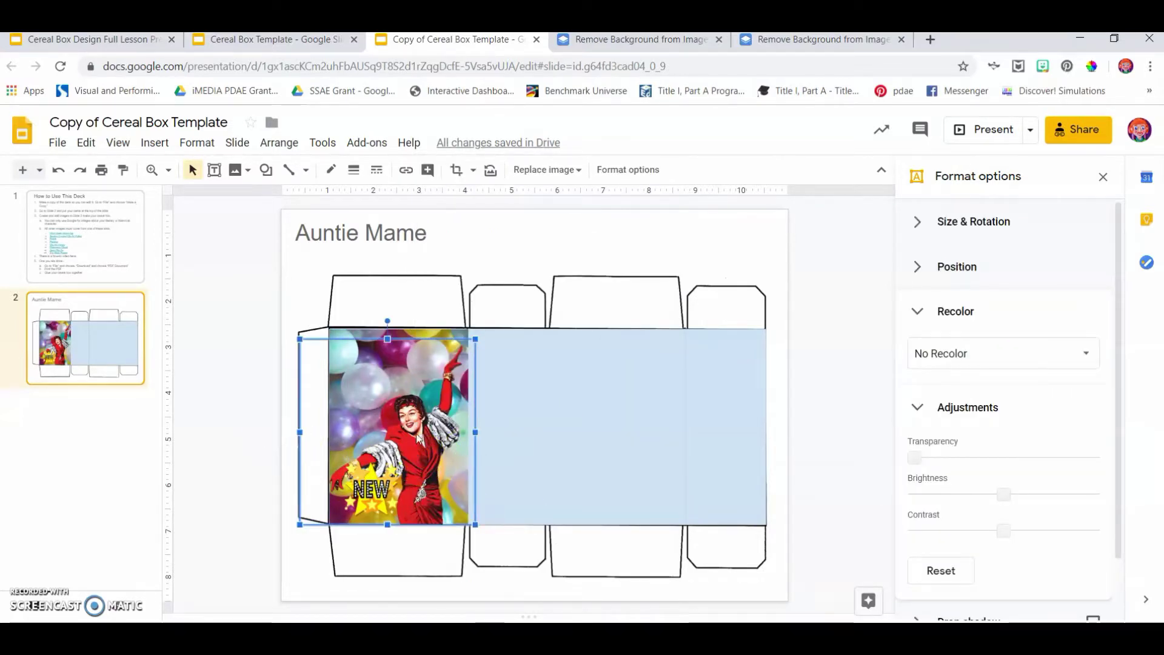
right_click(418, 438)
click(980, 361)
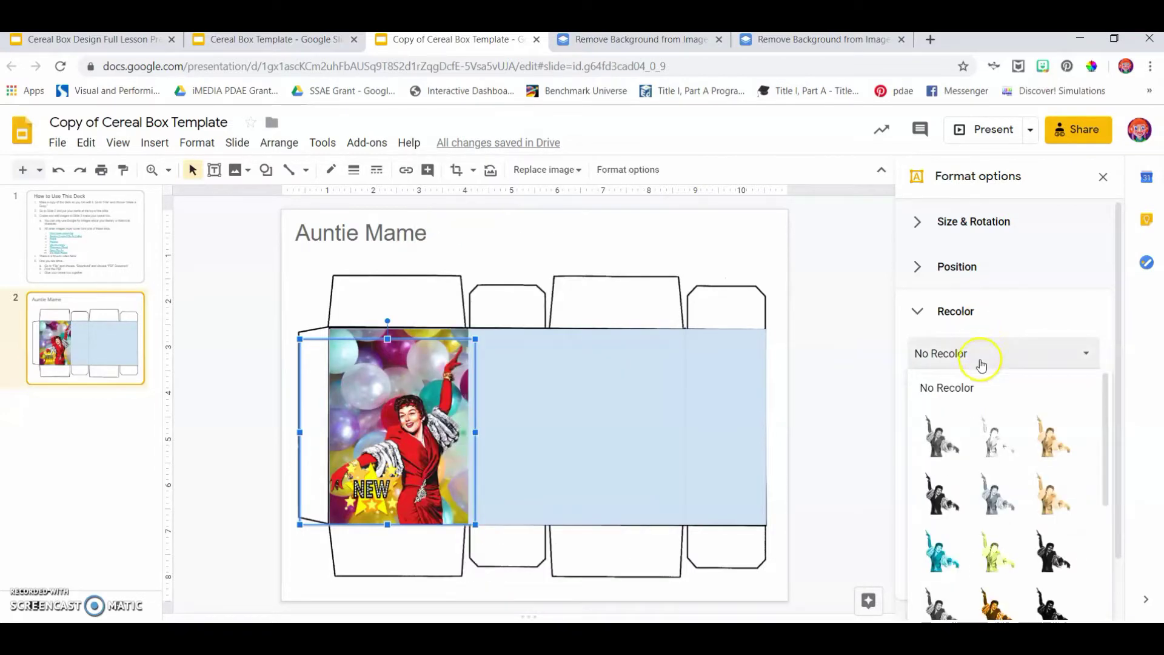
click(873, 427)
click(437, 437)
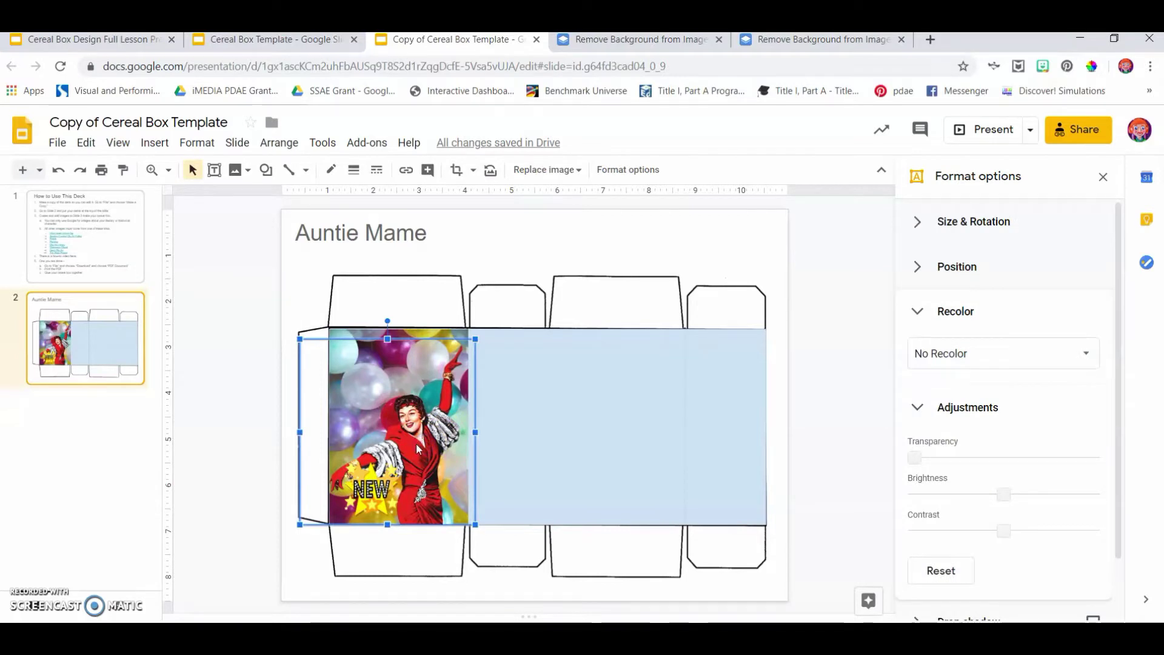
scroll(1052, 493, down, 1)
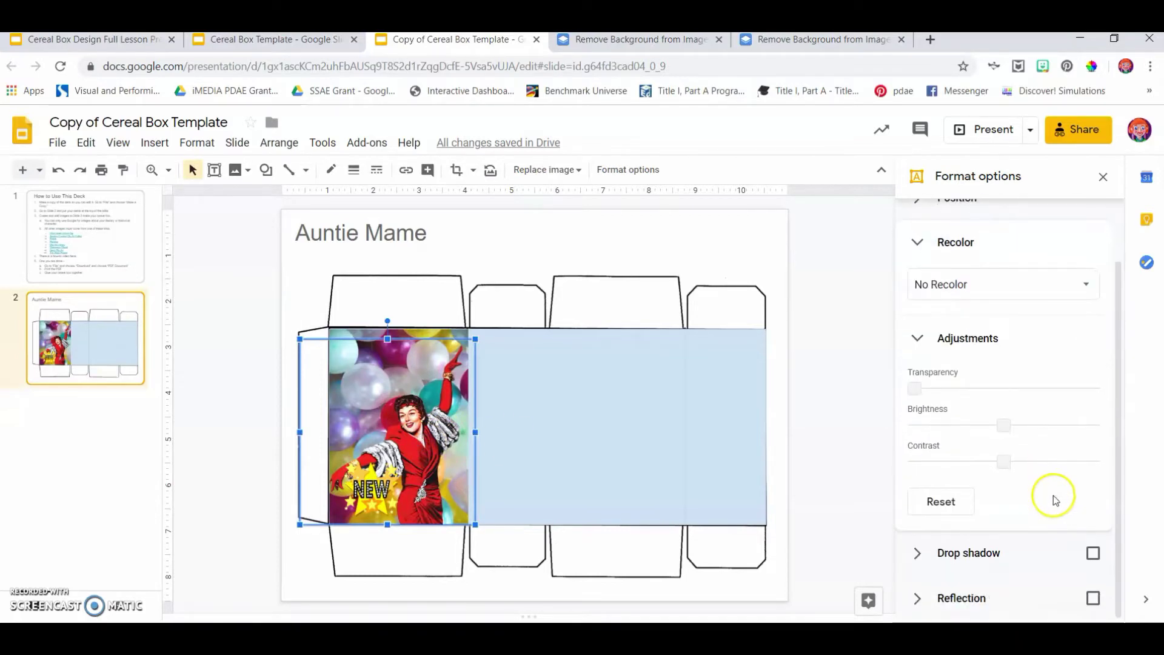
Step: Turn on a drop shadow for the Auntie Mame picture
click(1093, 555)
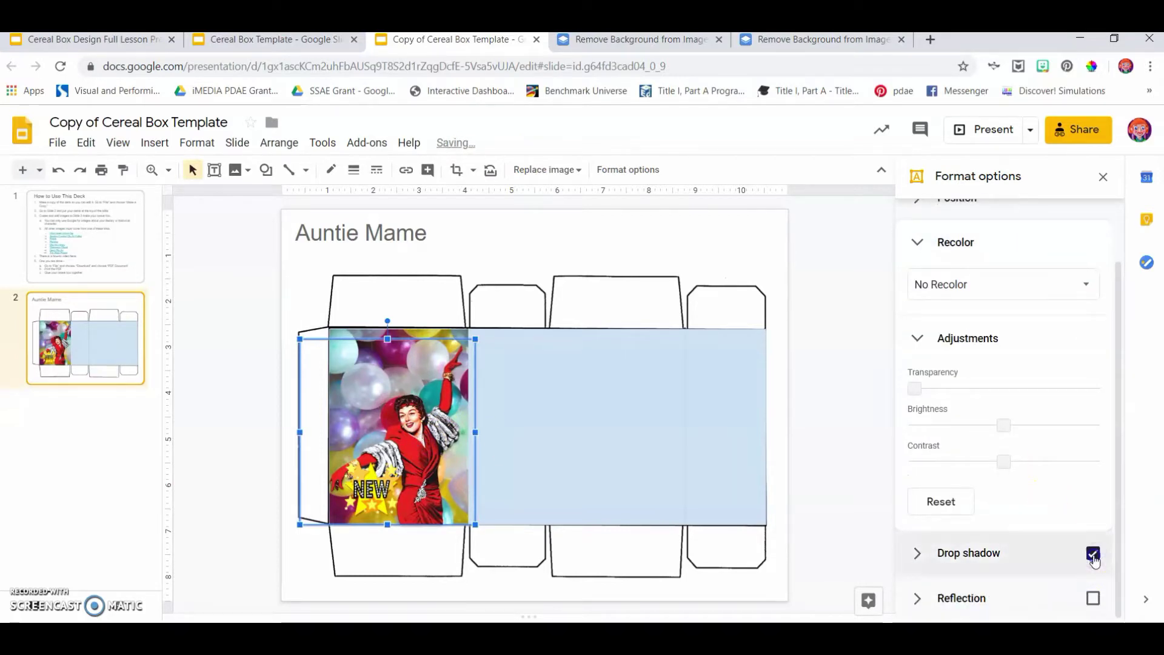
click(1089, 557)
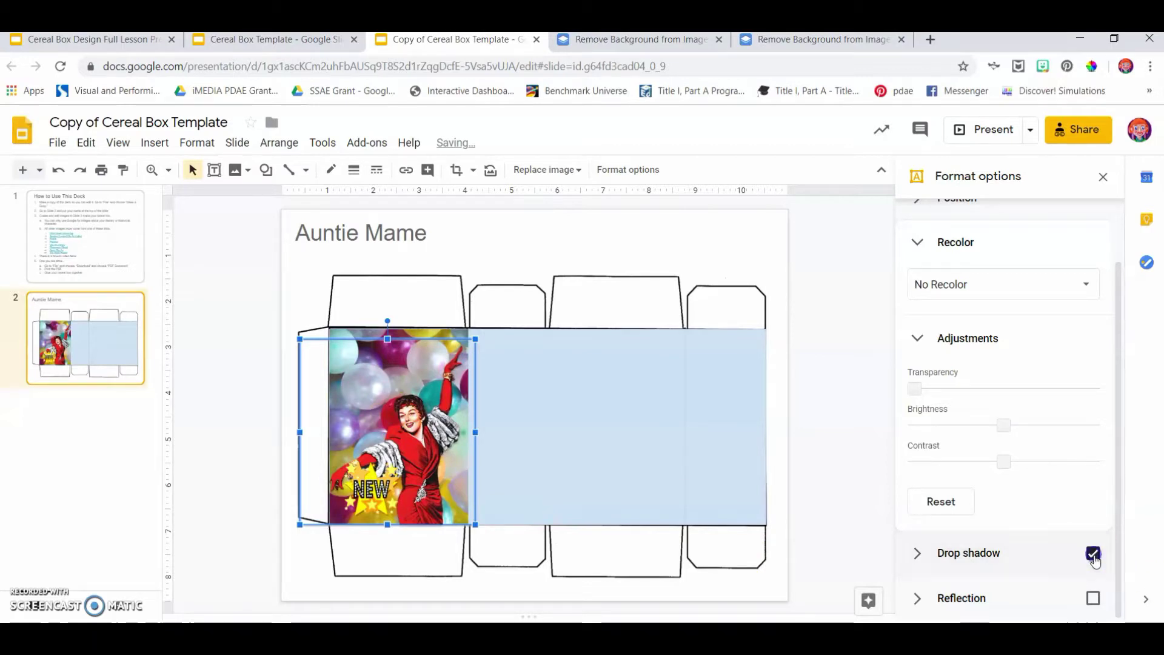
click(914, 559)
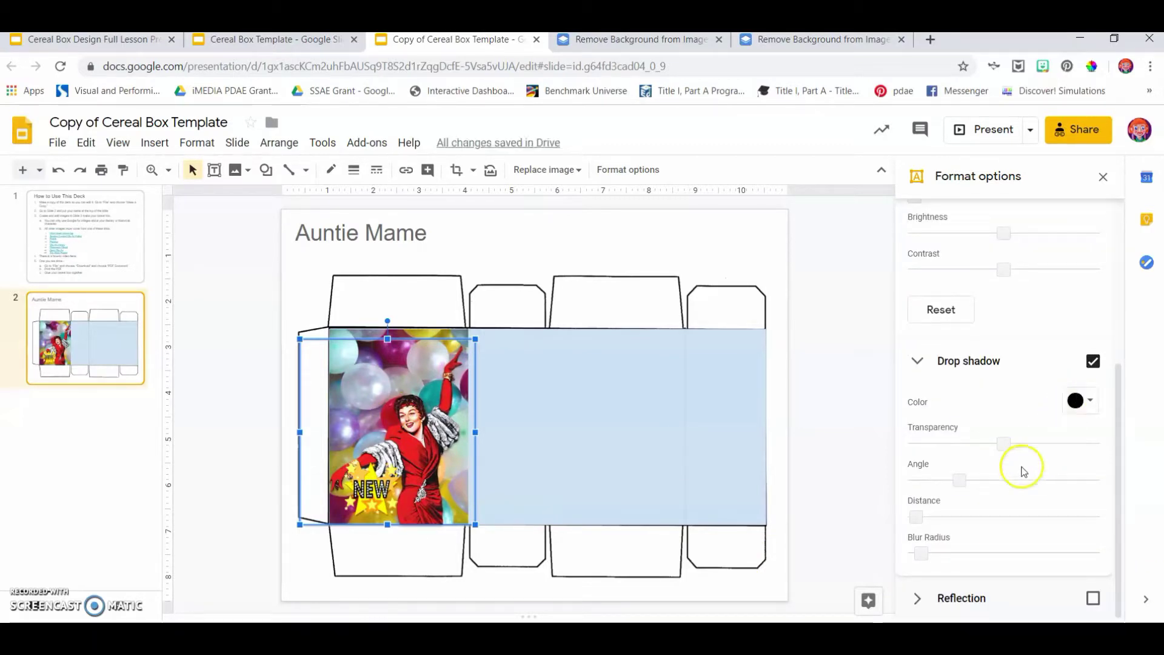
click(1092, 362)
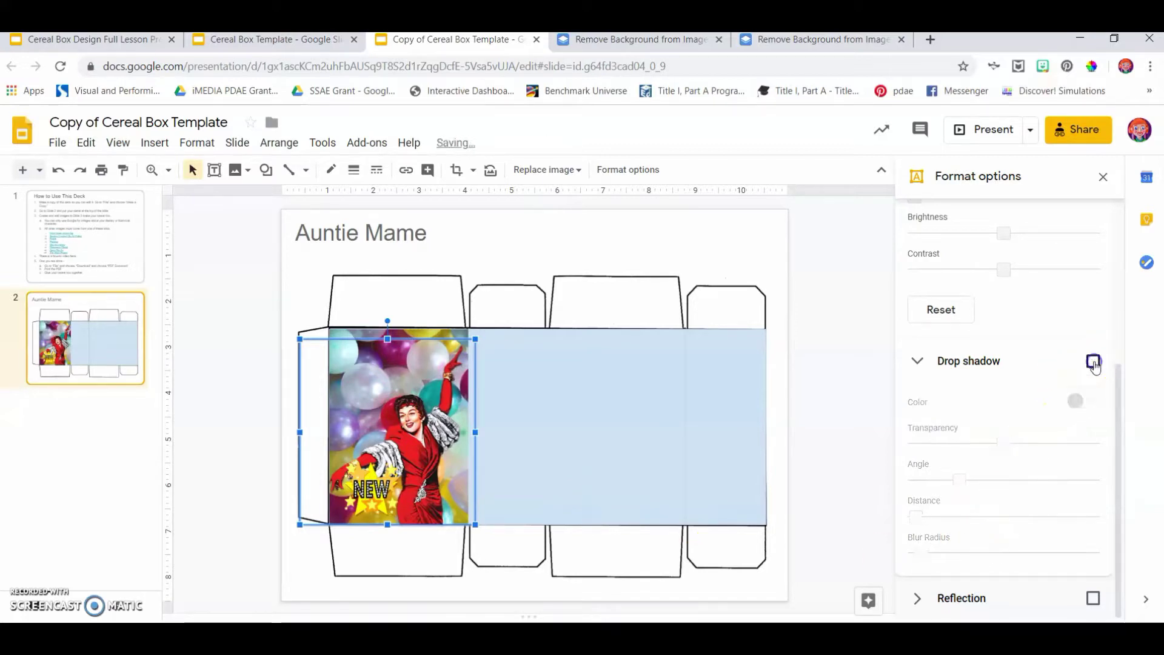
click(1093, 361)
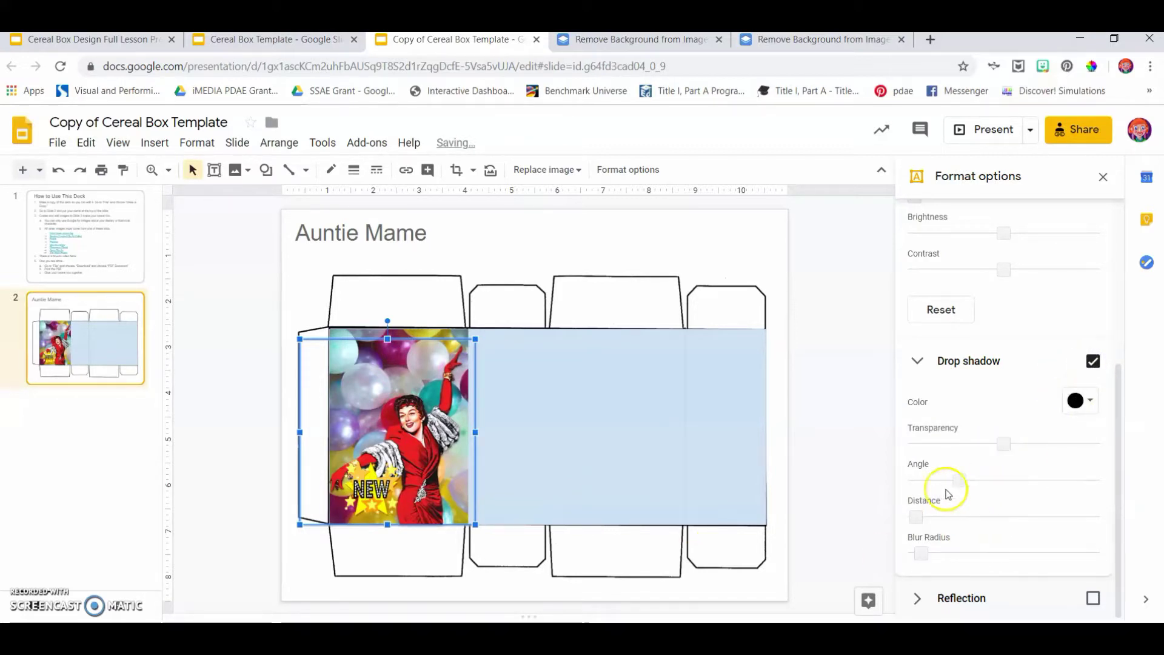
Step: Rotate the shadow angle further and widen the blur radius, then deselect the picture
drag(979, 481, 1062, 481)
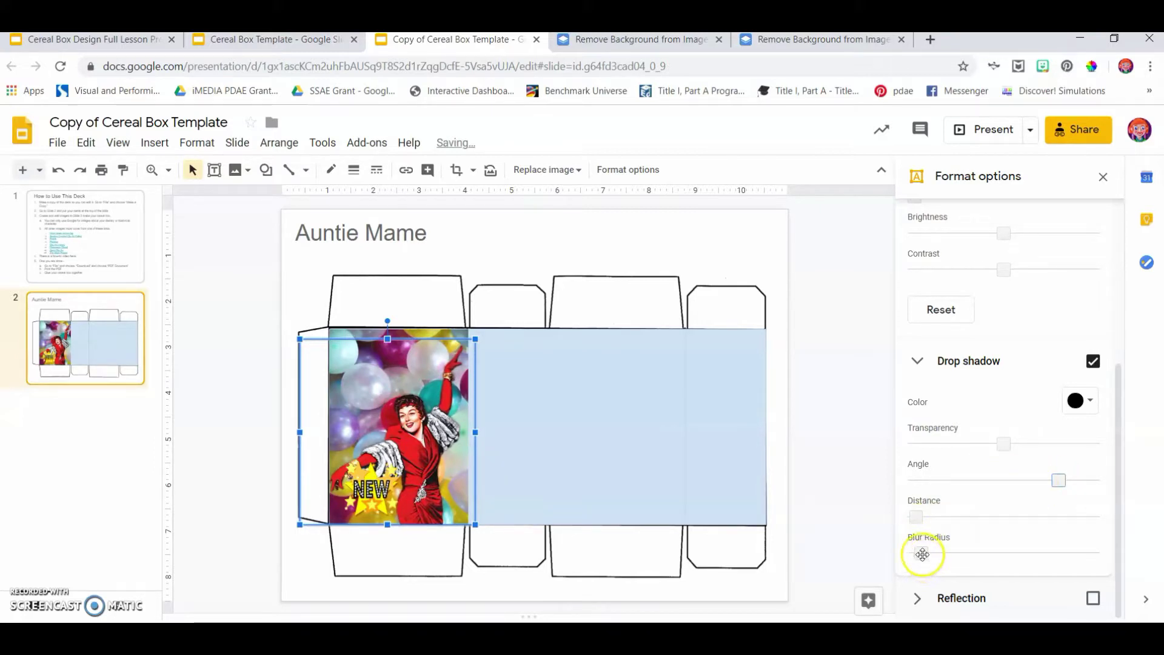
drag(920, 553, 969, 550)
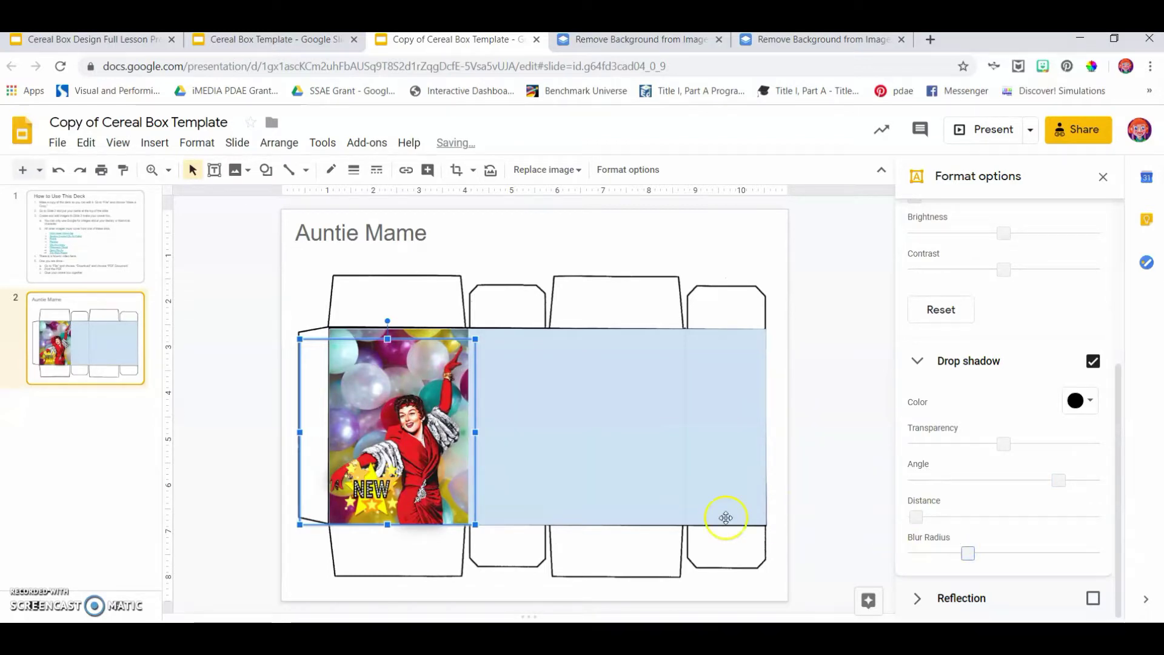
right_click(408, 455)
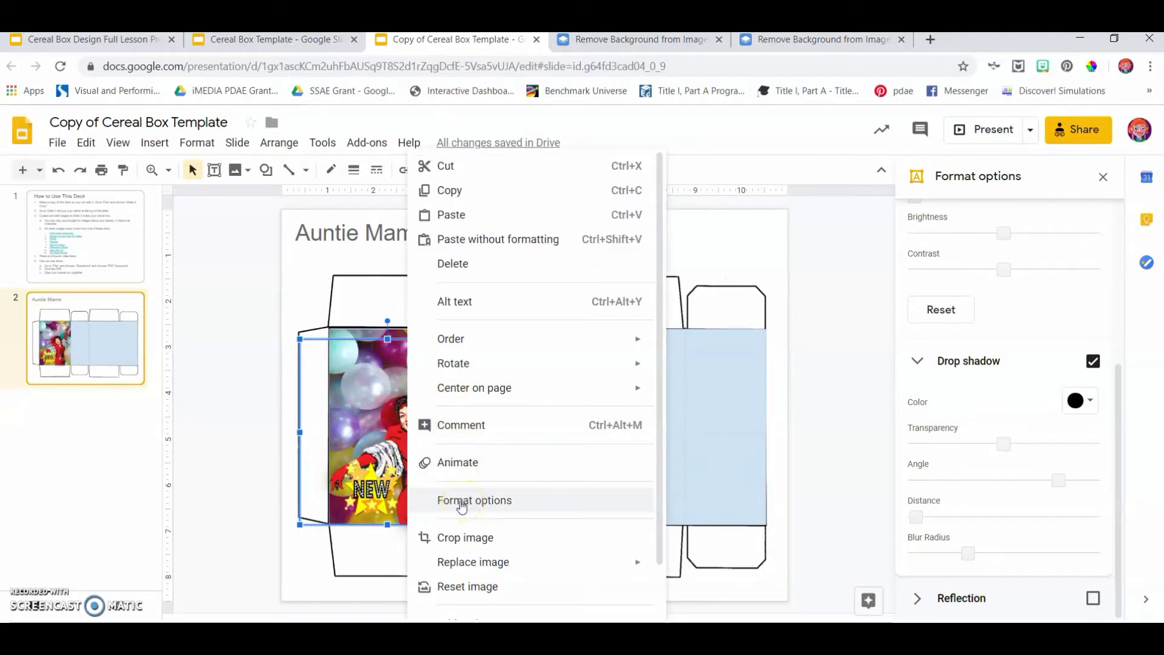
click(262, 462)
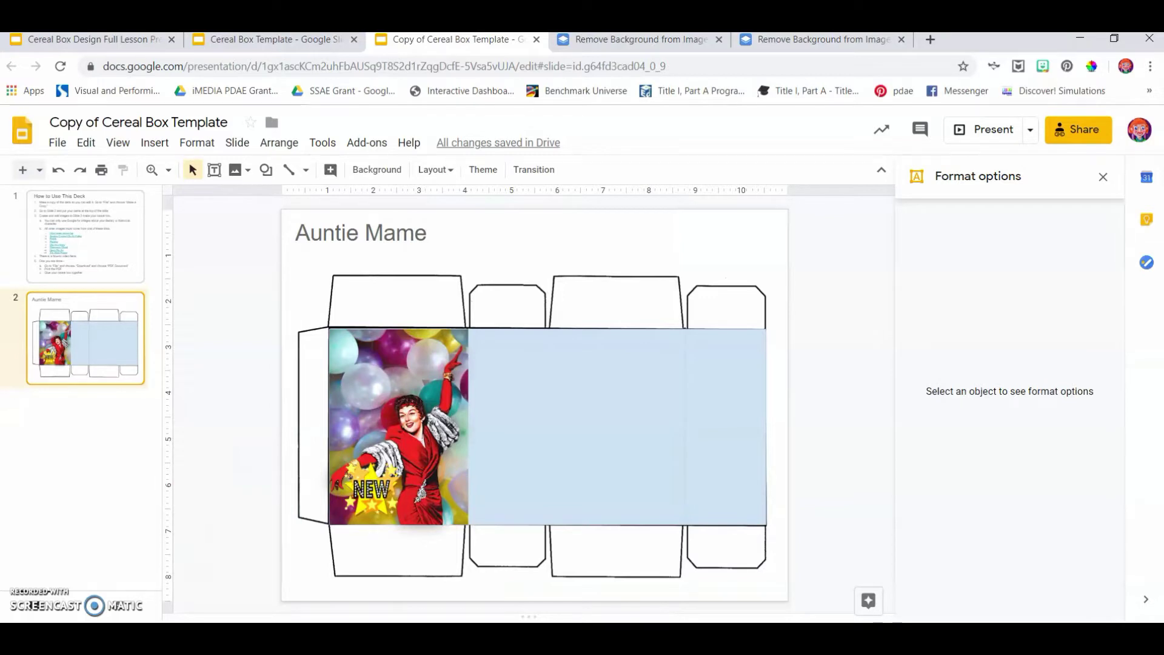
click(203, 482)
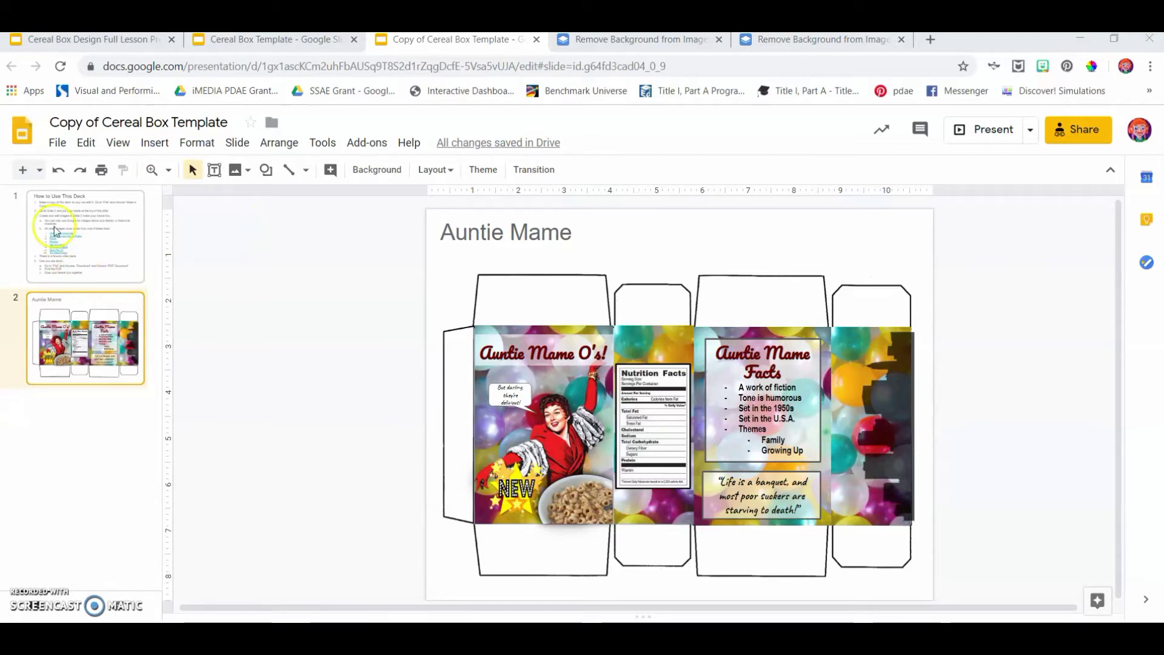
Step: Check the instructions on slide 1, then return to the cereal box slide
click(56, 152)
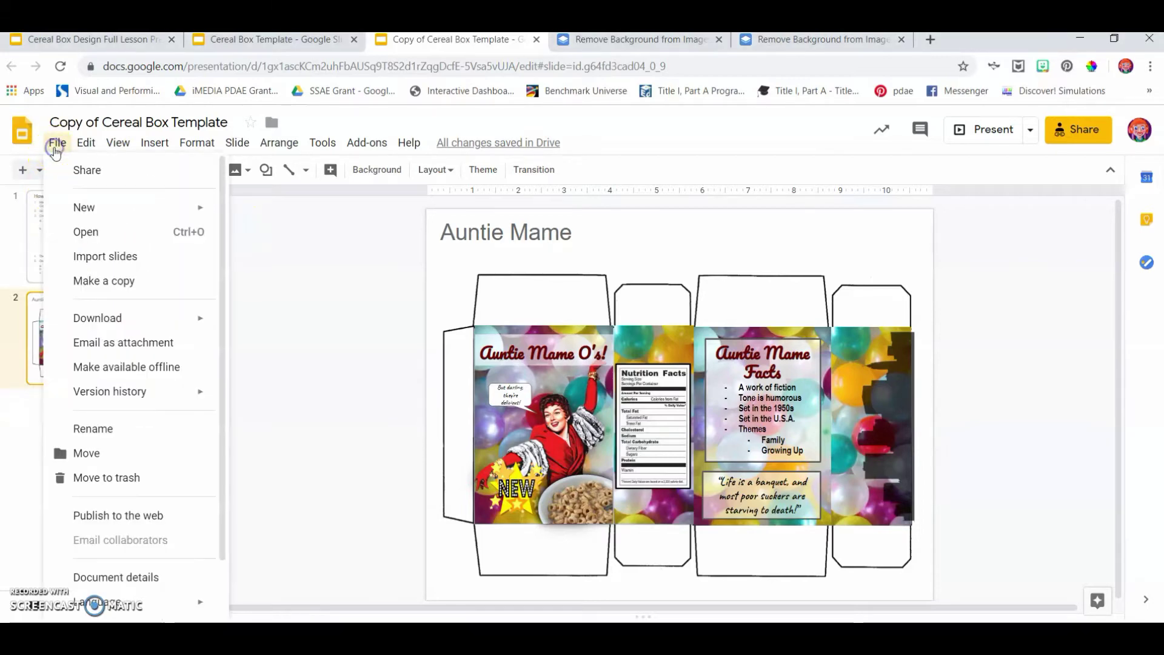
click(388, 342)
click(93, 259)
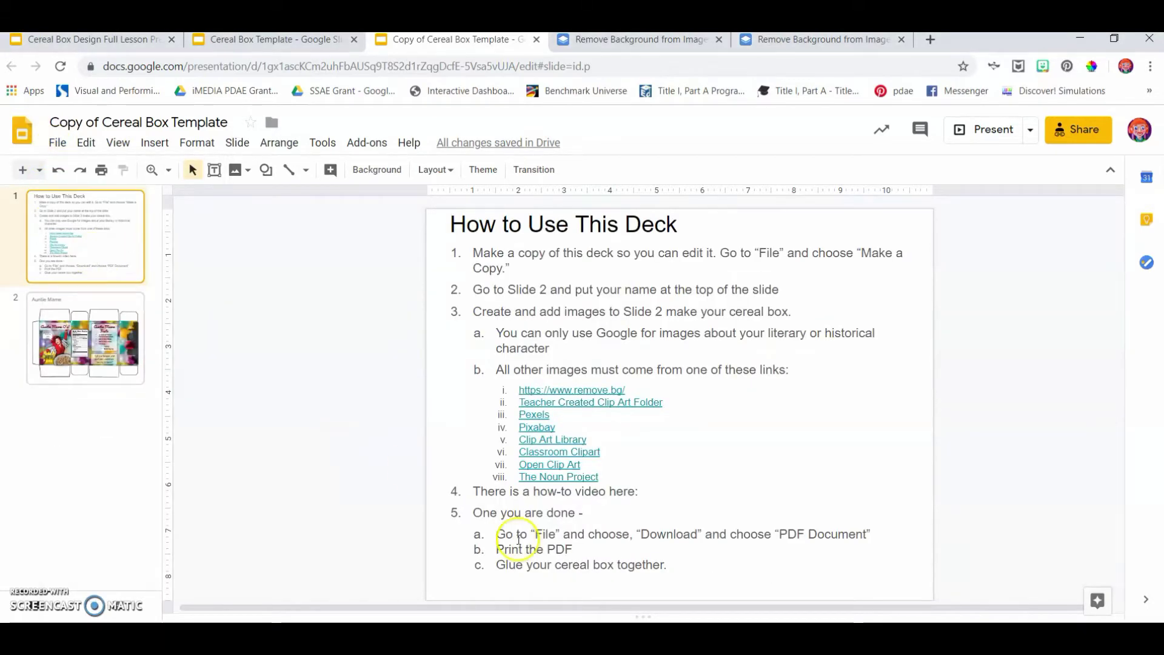
click(117, 355)
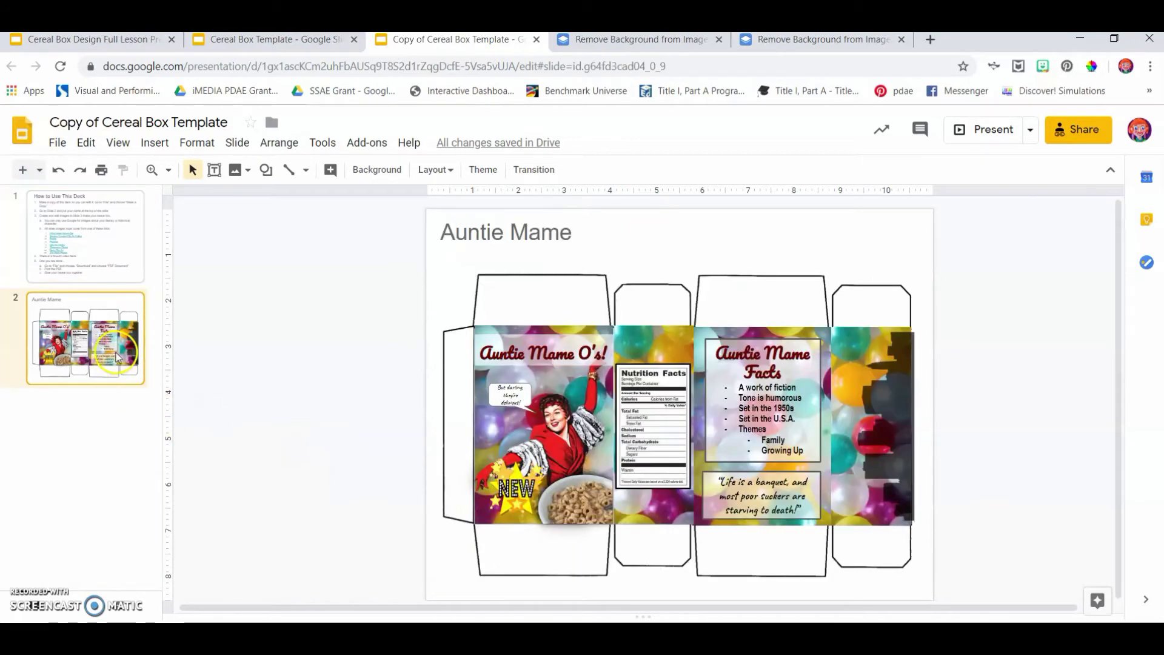
Step: Download the presentation as a PDF Document (.pdf)
click(57, 142)
mouse_move(107, 323)
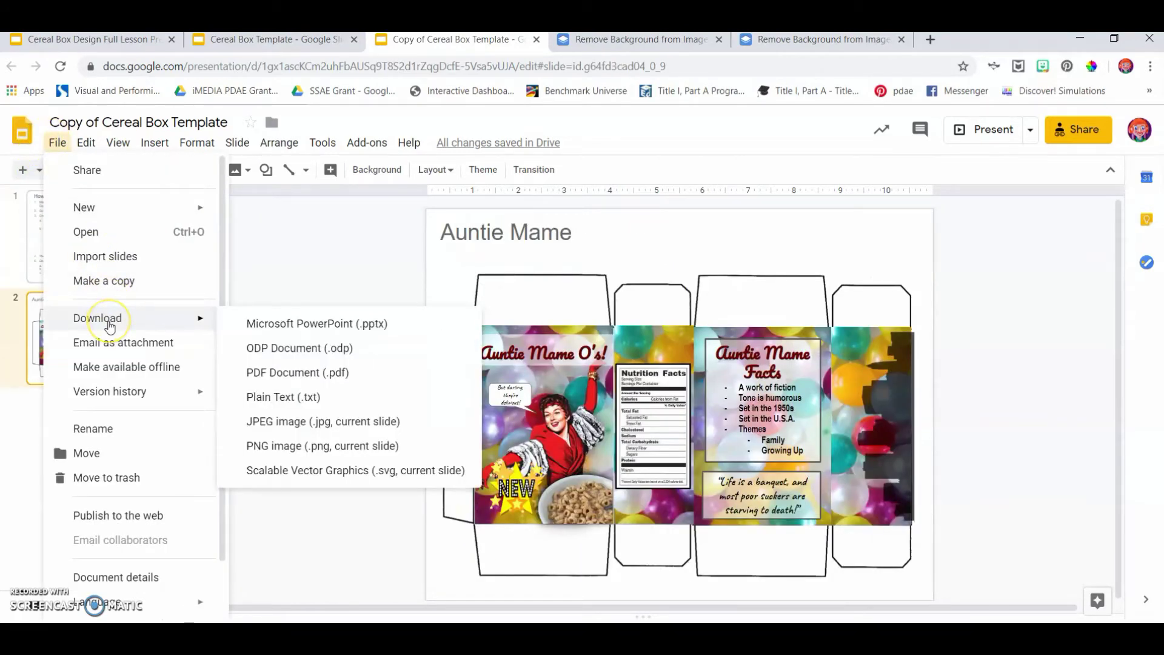
click(261, 374)
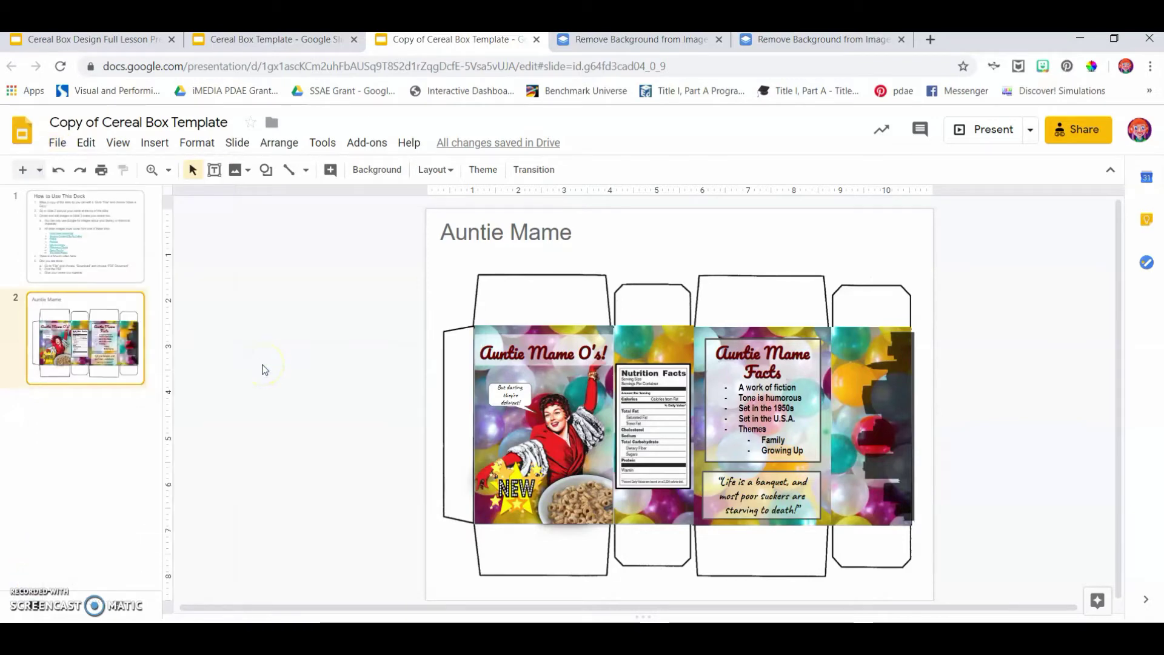
key(alt+Tab)
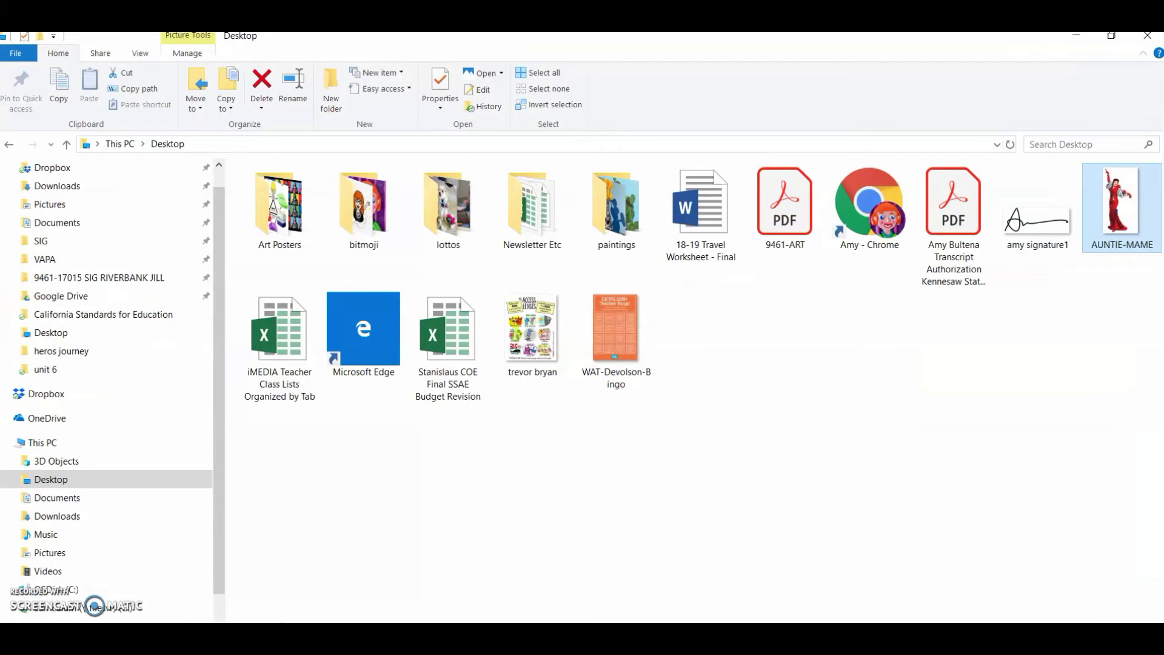
Step: Select Copy of Cereal Box Template.pdf in the Downloads folder
click(40, 516)
scroll(628, 536, down, 4)
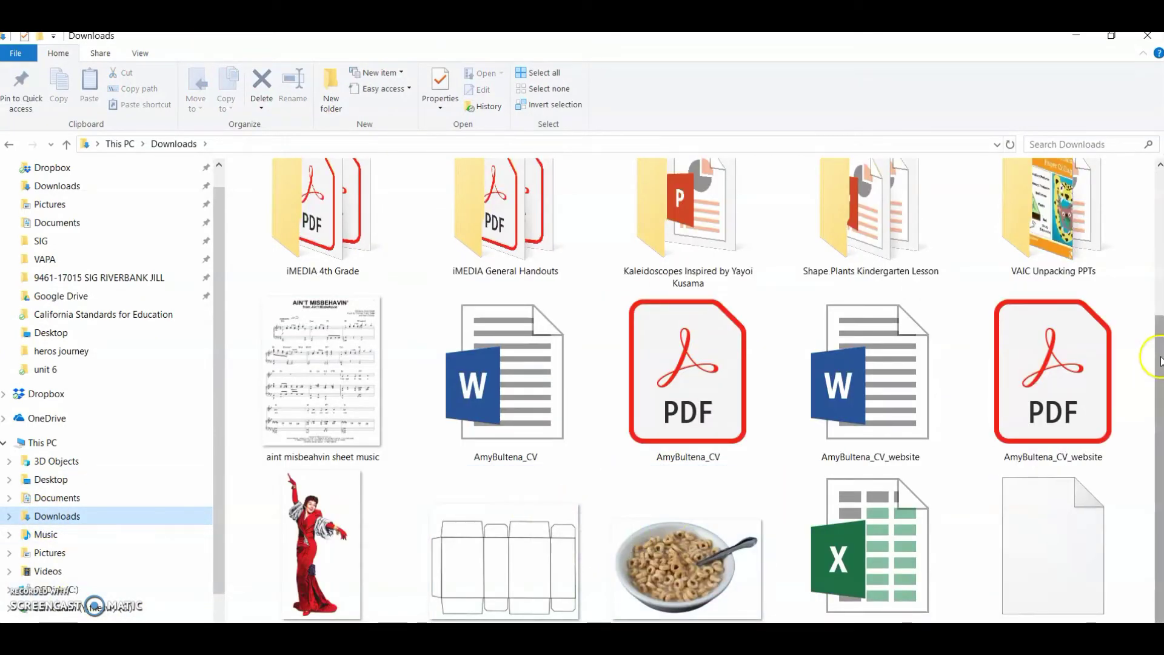
drag(1144, 358, 1148, 174)
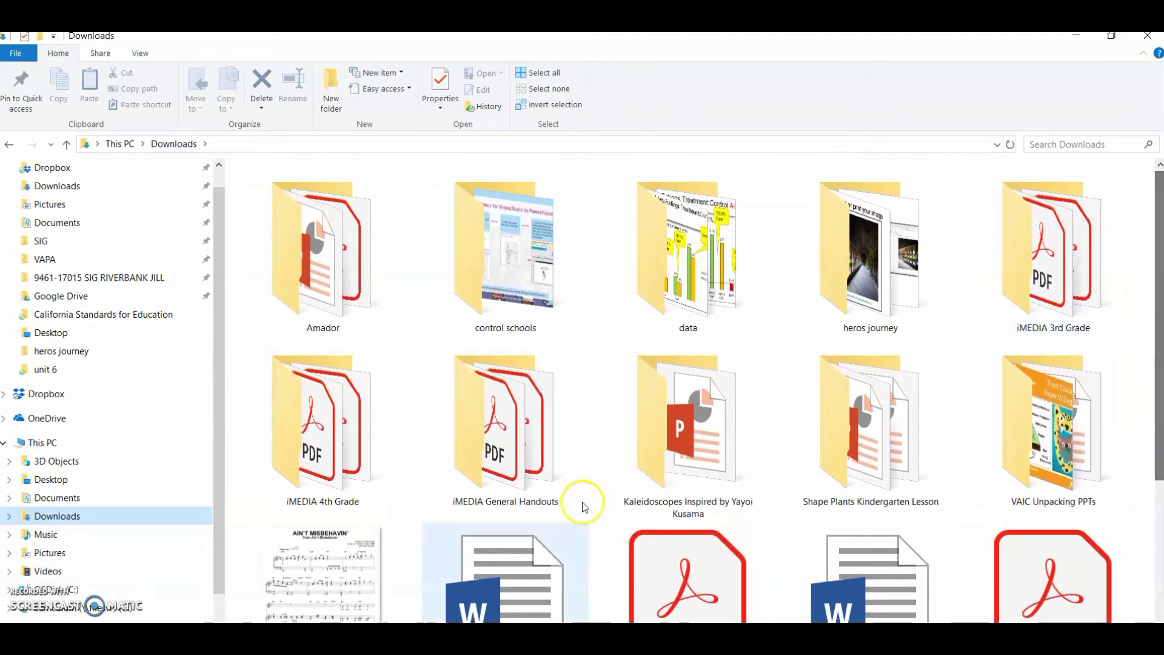
scroll(1056, 546, down, 3)
click(1055, 556)
Step: Open Copy of Cereal Box Template.pdf in Acrobat and scroll to page 2's cereal box net
double_click(1056, 557)
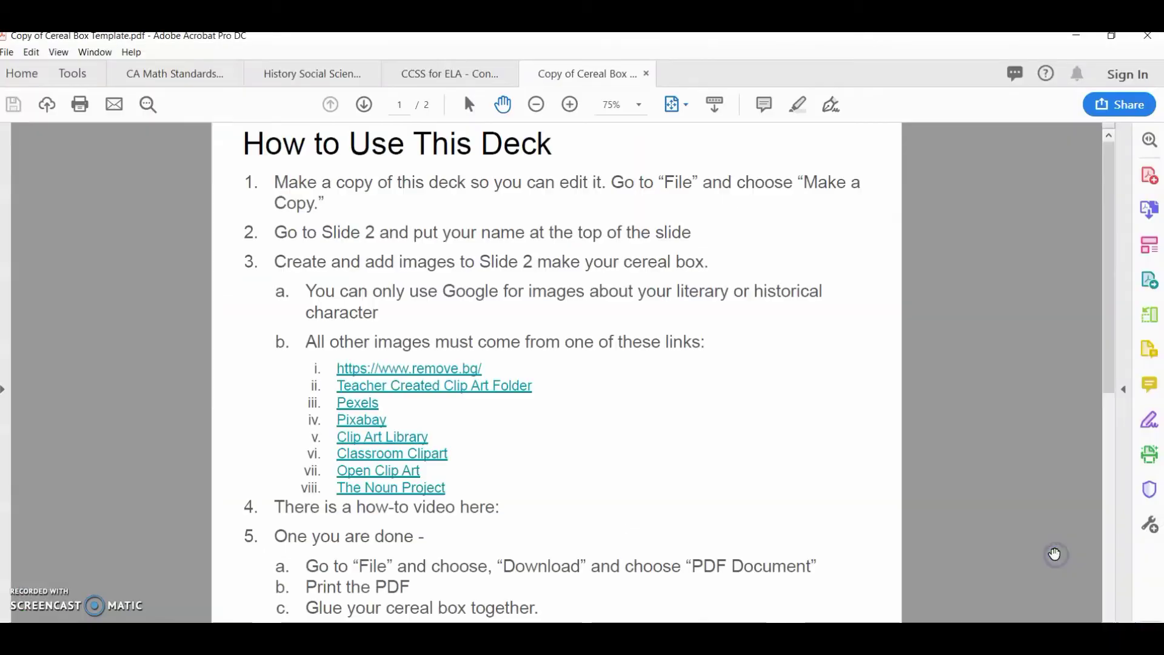
scroll(657, 473, down, 5)
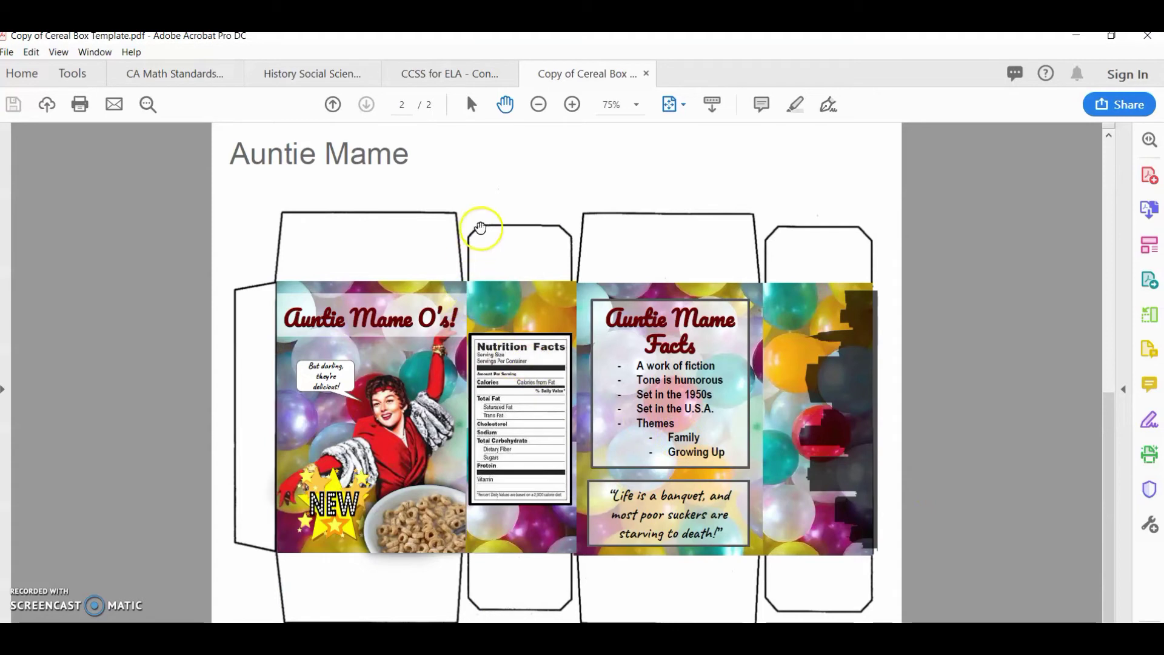
click(12, 54)
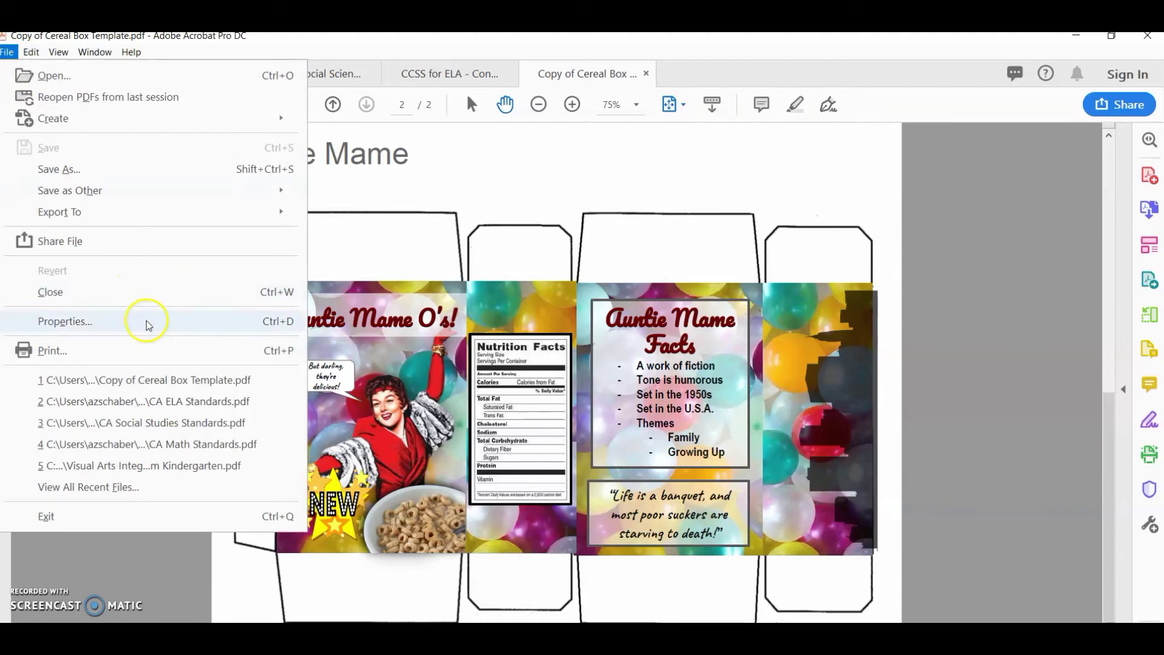
click(149, 351)
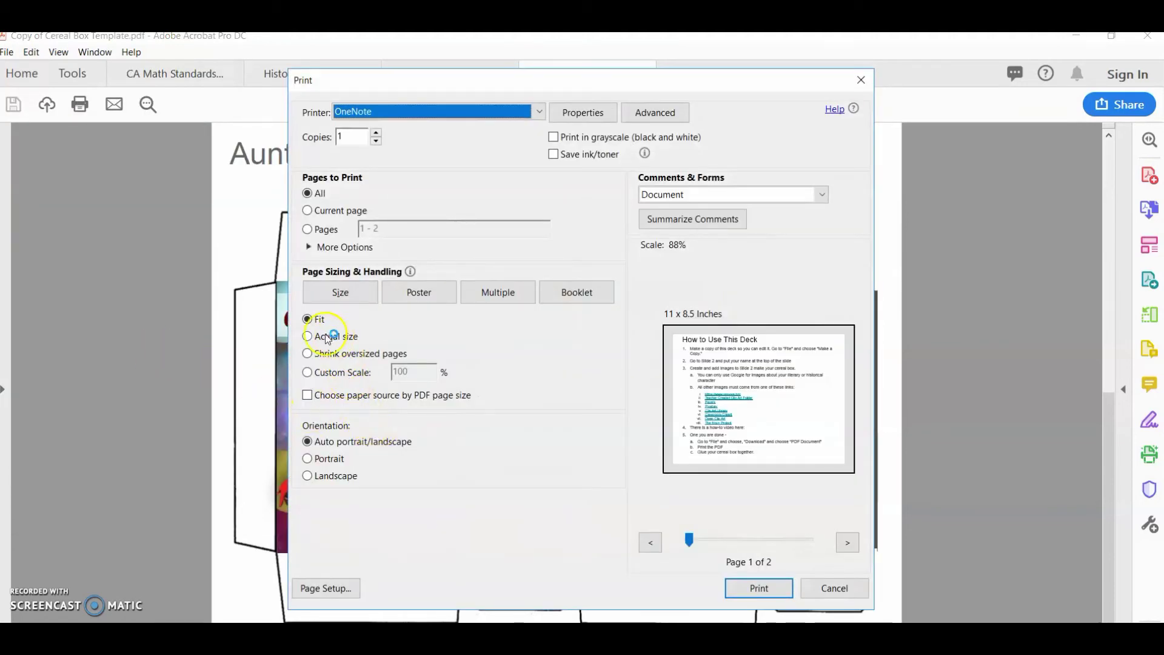
click(307, 230)
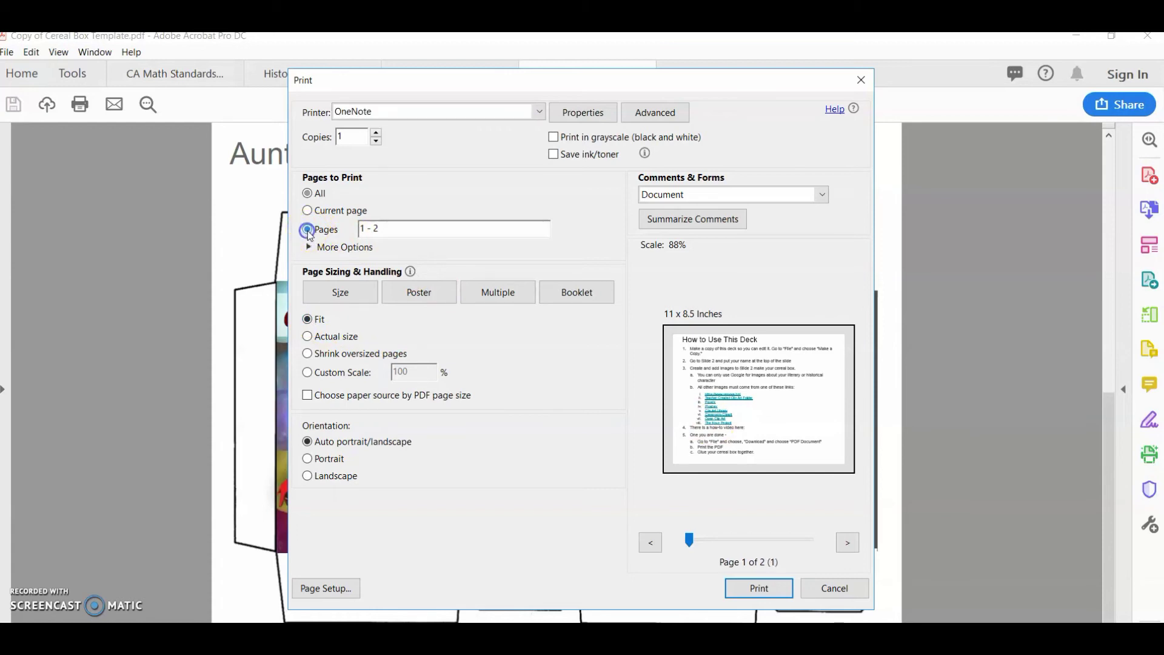
click(408, 231)
drag(408, 231, 346, 230)
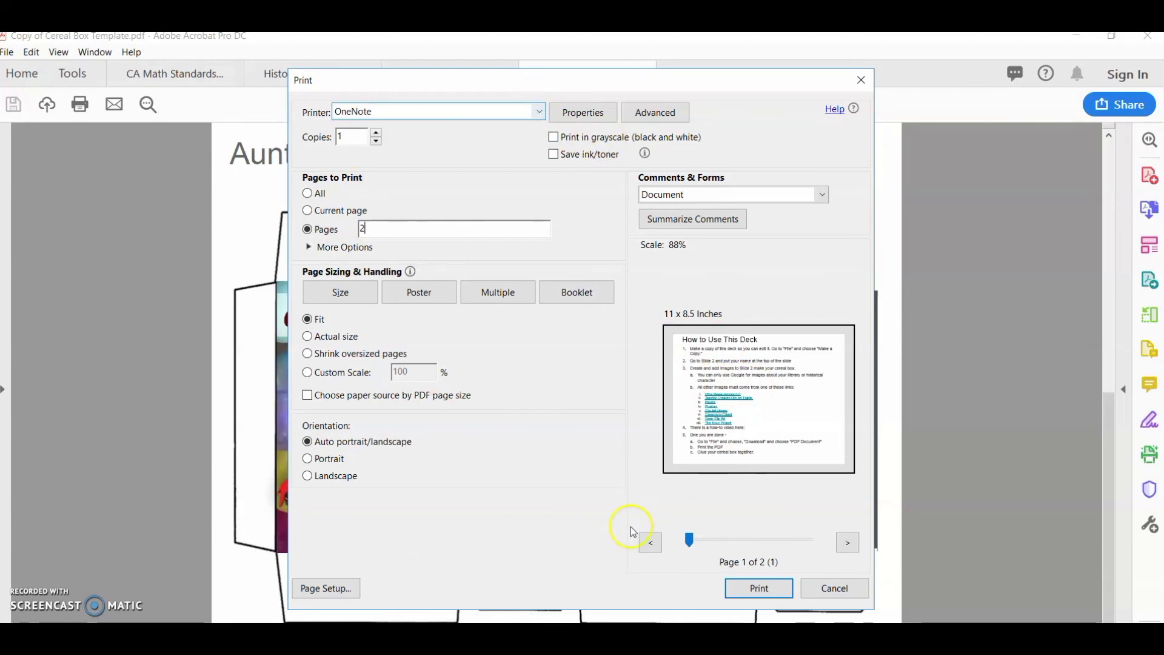
click(532, 525)
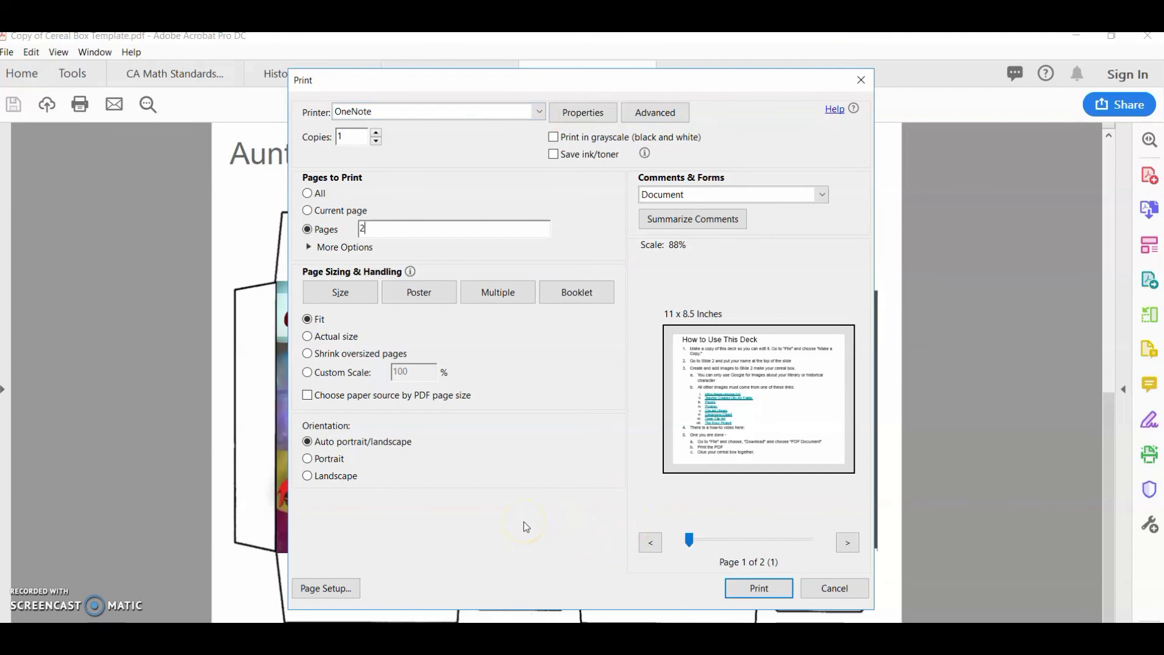
click(832, 587)
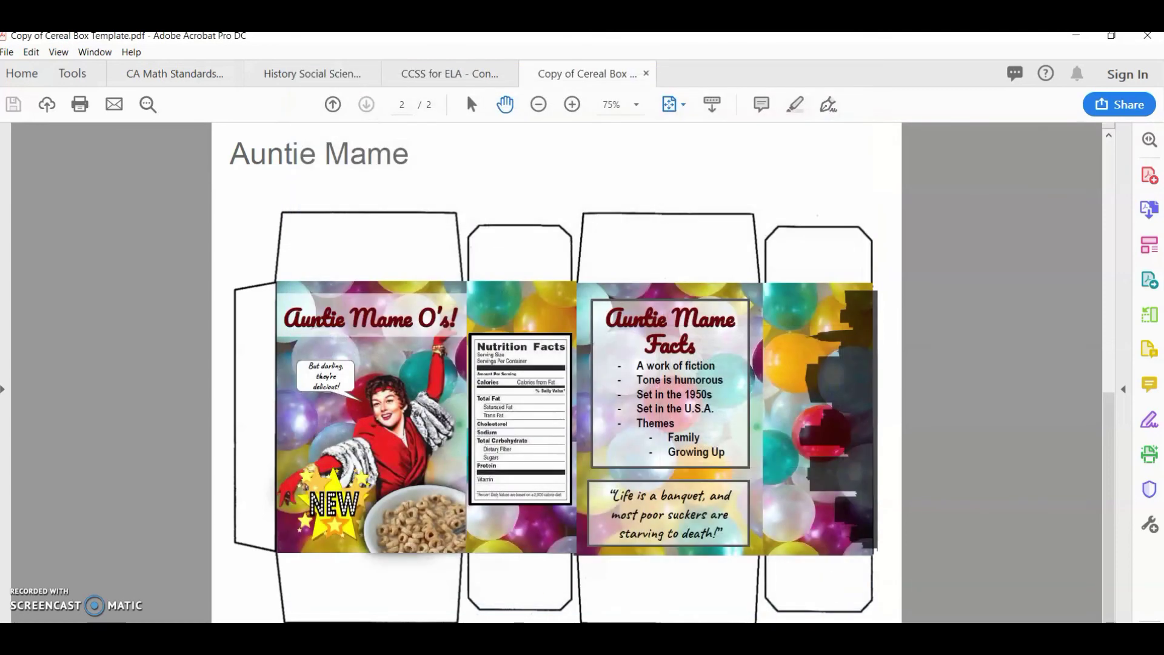